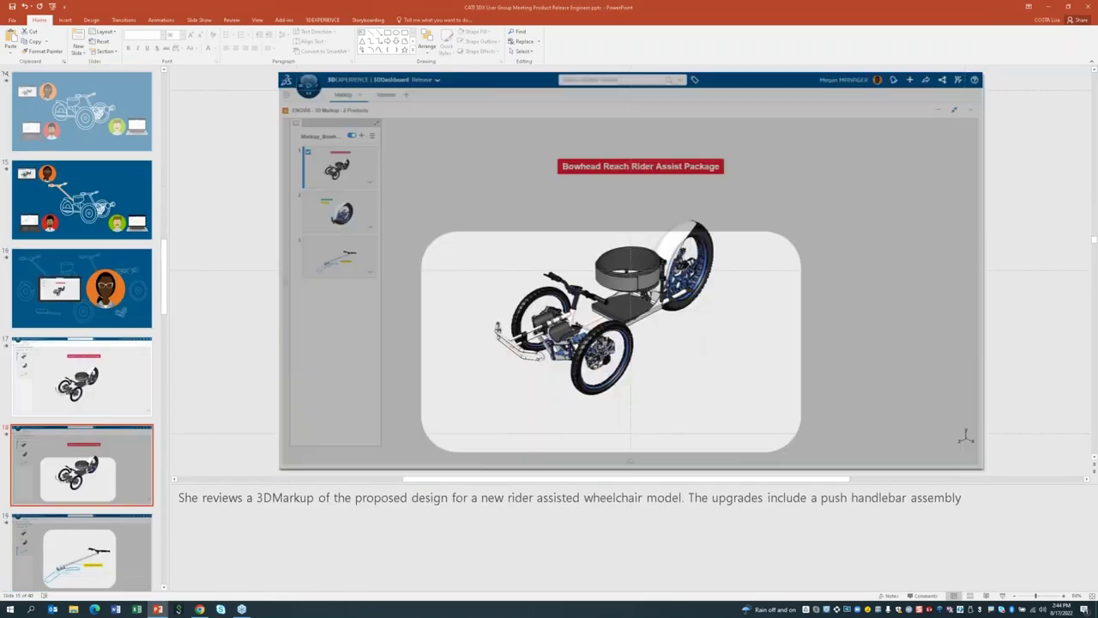
# Start the slide show from the current slide and show the third markup viewpoint with the push handlebar.
pyautogui.click(1001, 596)
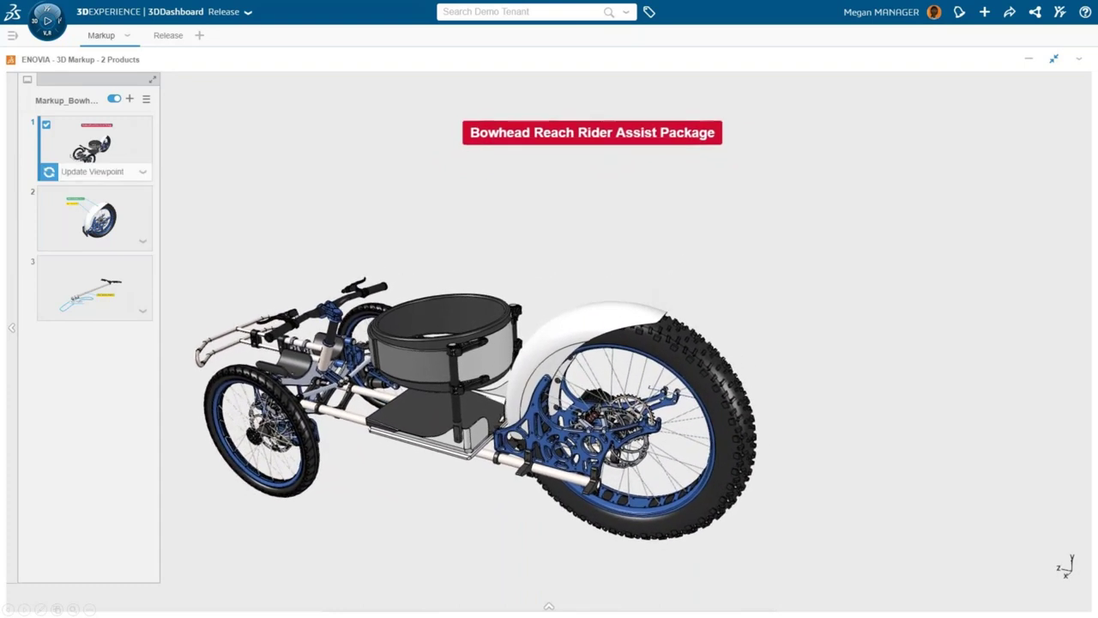
pyautogui.click(94, 287)
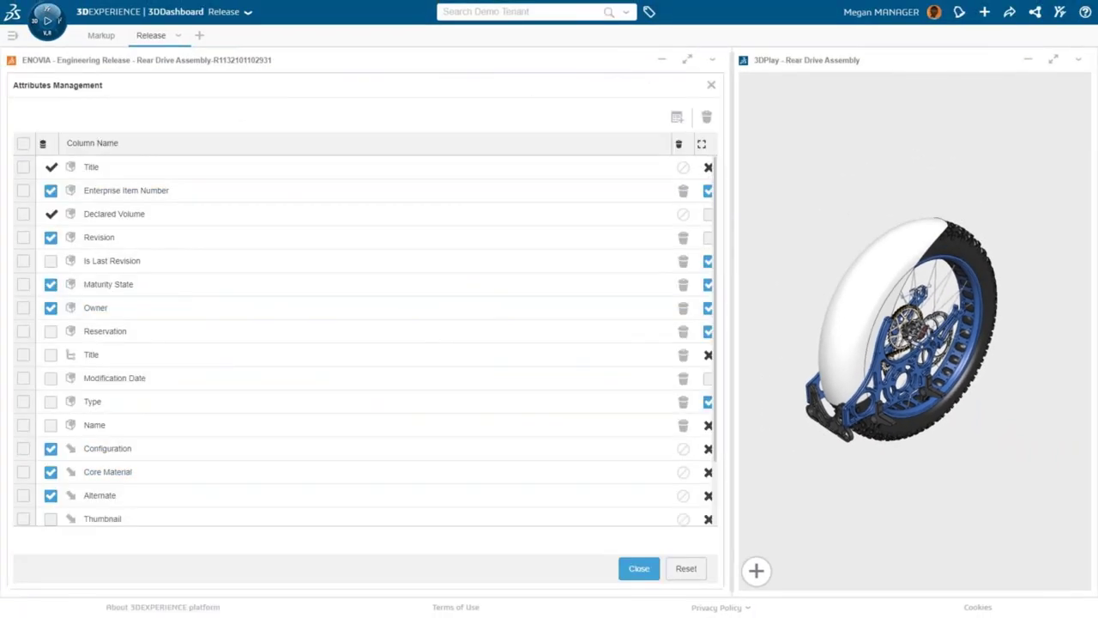
# Hide the Configuration, Core Material and Alternate columns, show Thumbnail, and place it right after Enterprise Item Number.
pyautogui.click(51, 448)
pyautogui.click(51, 471)
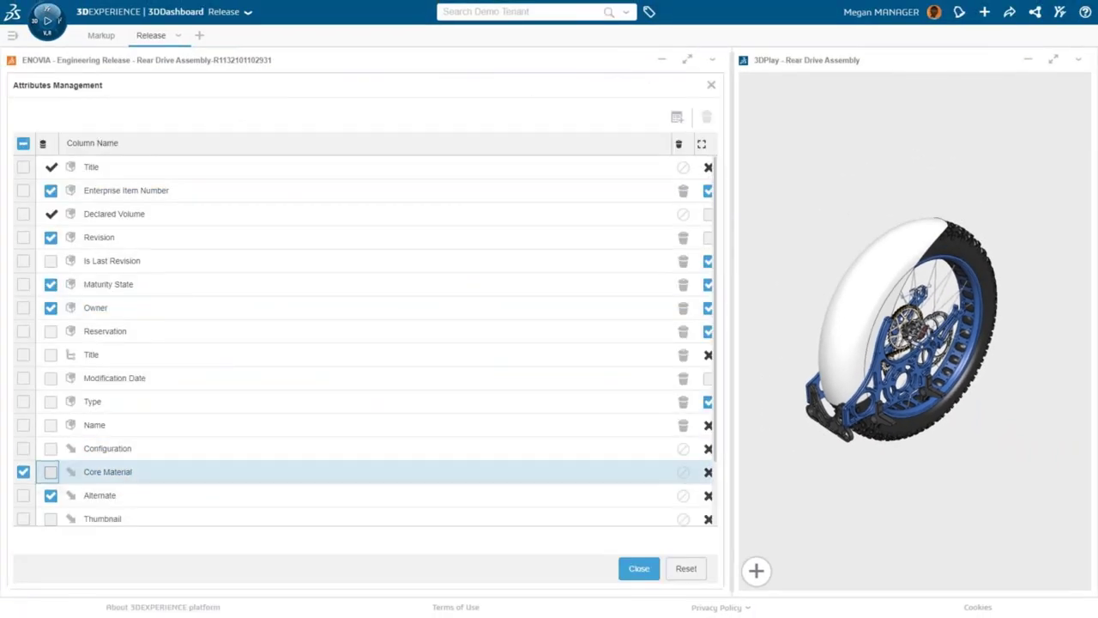
pyautogui.click(51, 495)
pyautogui.click(50, 518)
pyautogui.click(639, 568)
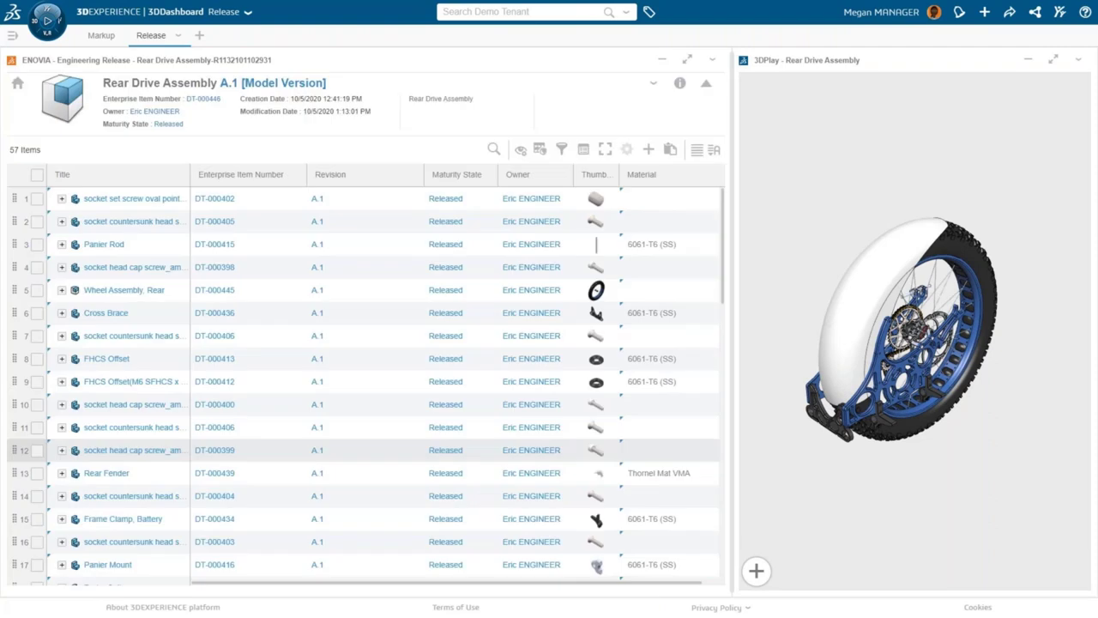
pyautogui.click(600, 174)
pyautogui.moveTo(597, 175); pyautogui.dragTo(309, 182)
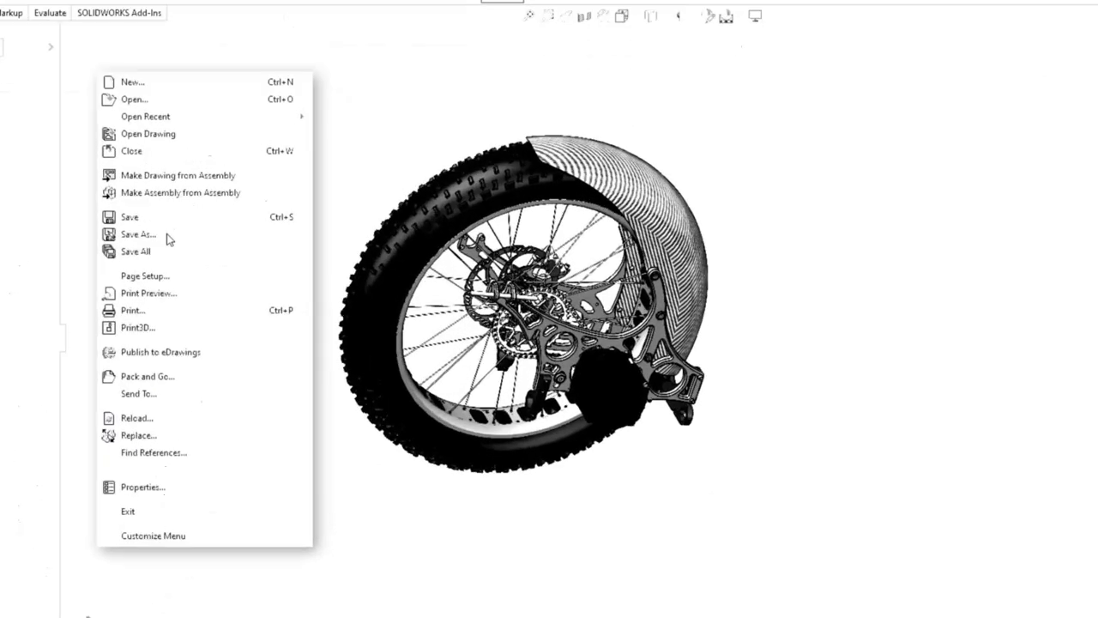
# Switch to SOLIDWORKS and save the rear wheel assembly under a new file name starting with NEW.
pyautogui.click(137, 235)
pyautogui.press('Home')
pyautogui.write('NEW')
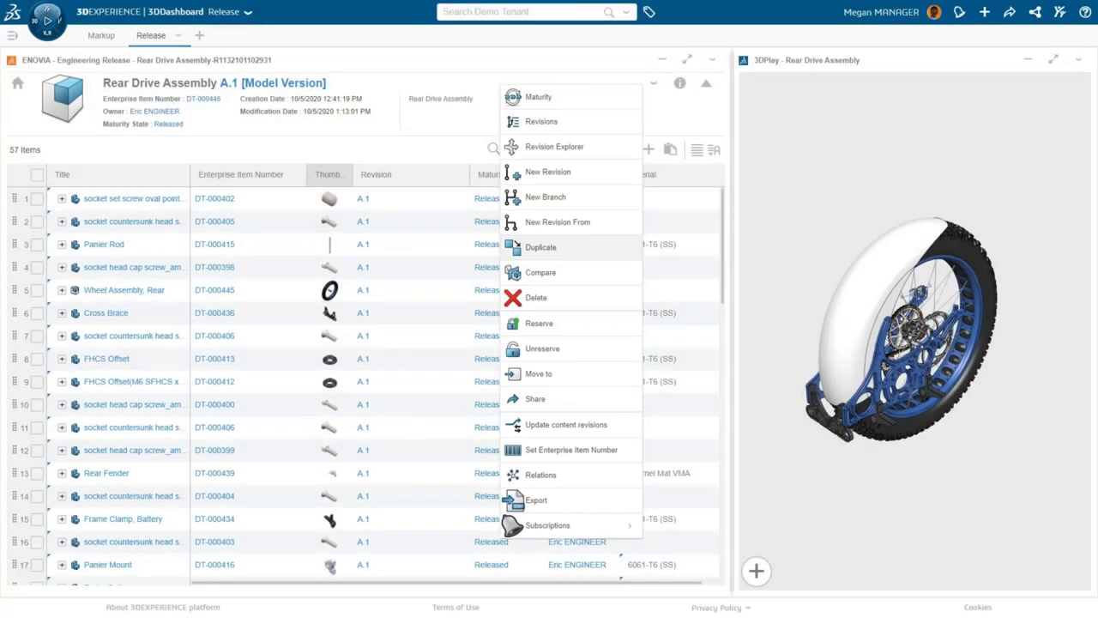
# Set up duplicating the Rear Drive Assembly with all components on Reuse and the top level on Duplicate with Drawings.
pyautogui.press('Escape')
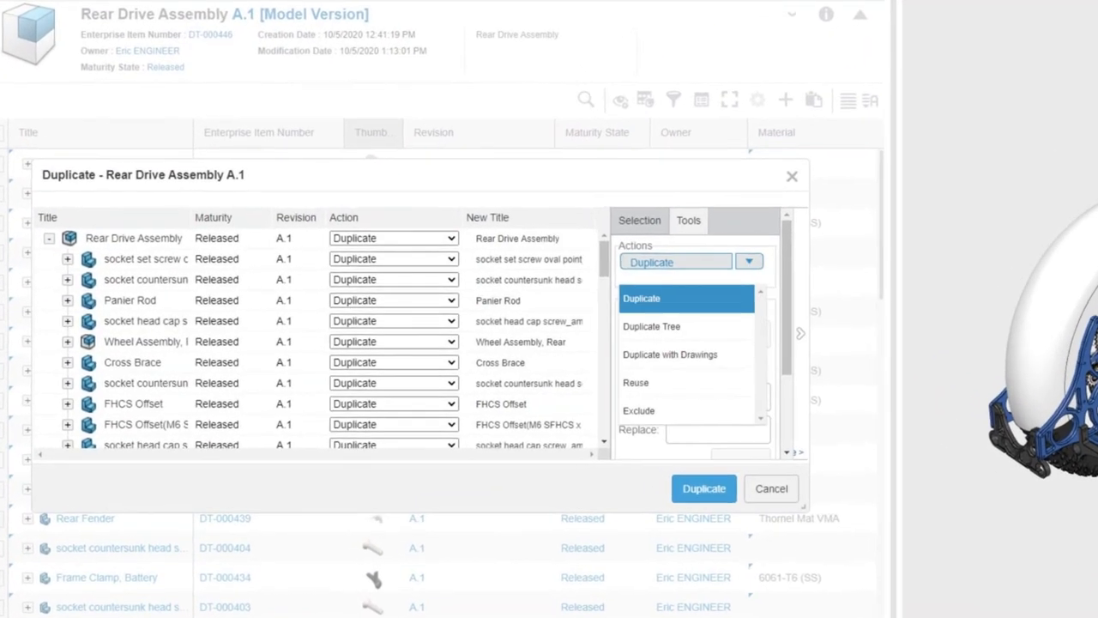
pyautogui.click(631, 382)
pyautogui.click(394, 238)
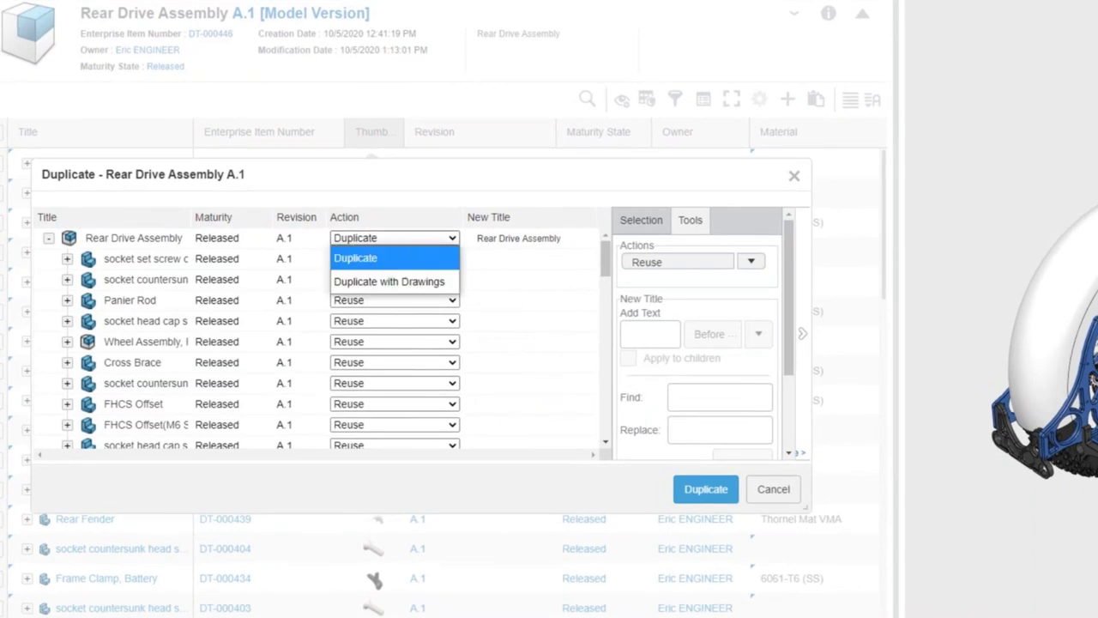
pyautogui.click(392, 280)
# Set the new title of the duplicated top-level assembly to AST Rear Drive Assembly.
pyautogui.click(532, 238)
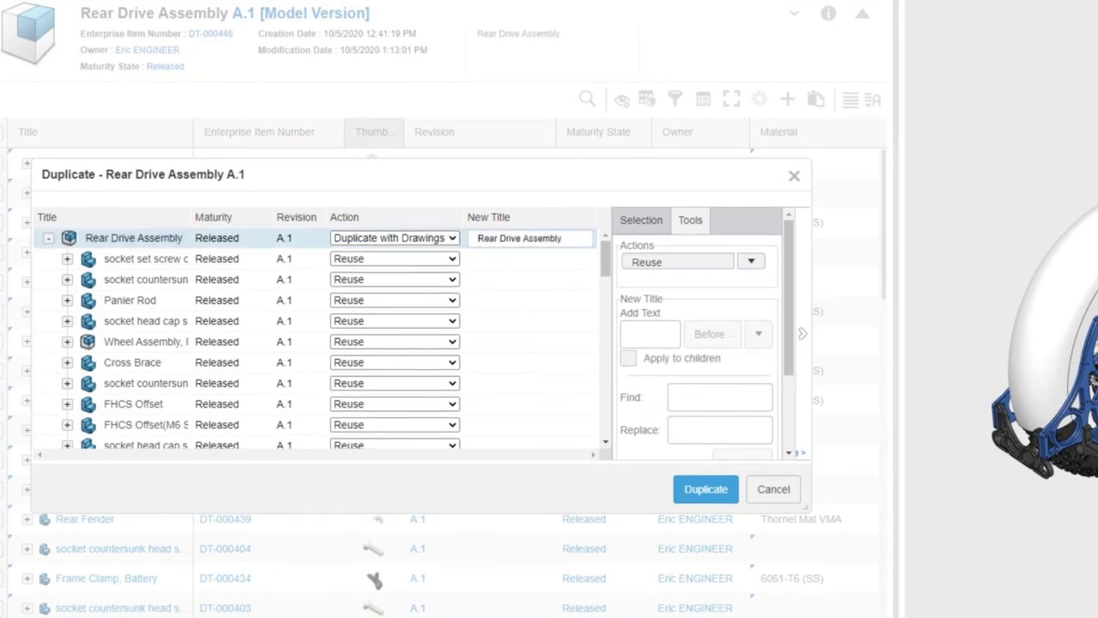
pyautogui.write('AST')
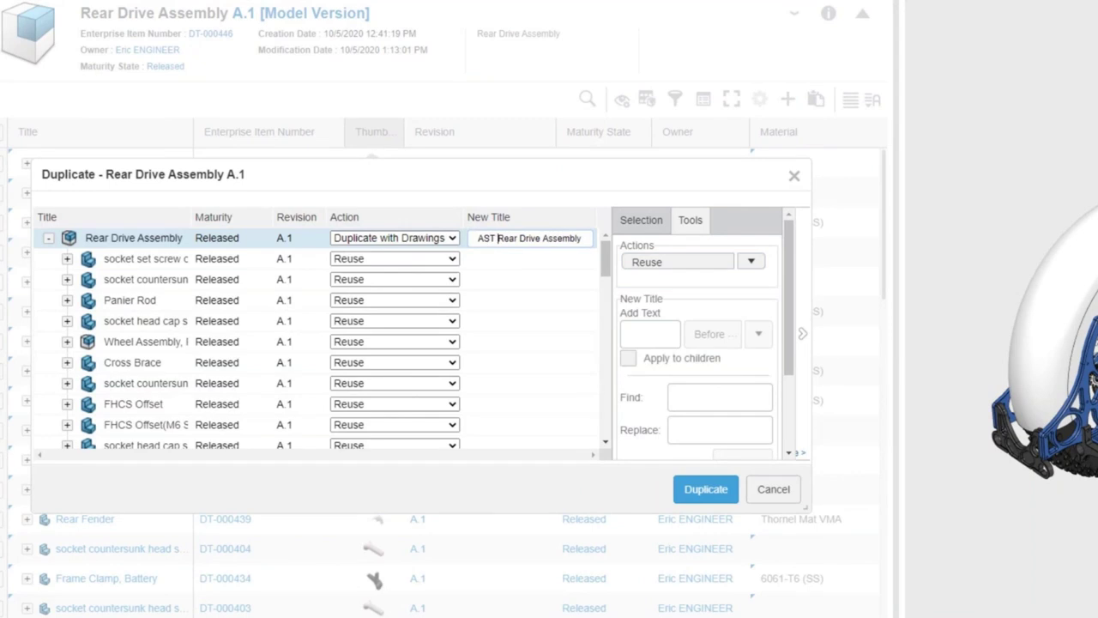
pyautogui.press('Return')
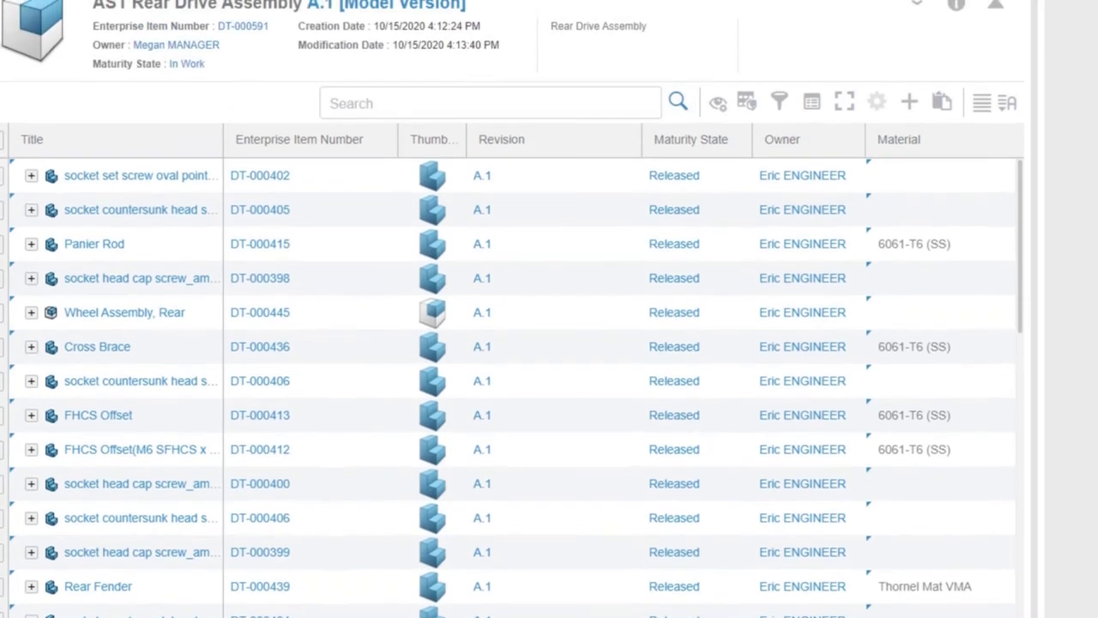
# Filter the AST Rear Drive Assembly's items by "rear".
pyautogui.click(481, 110)
pyautogui.write('re')
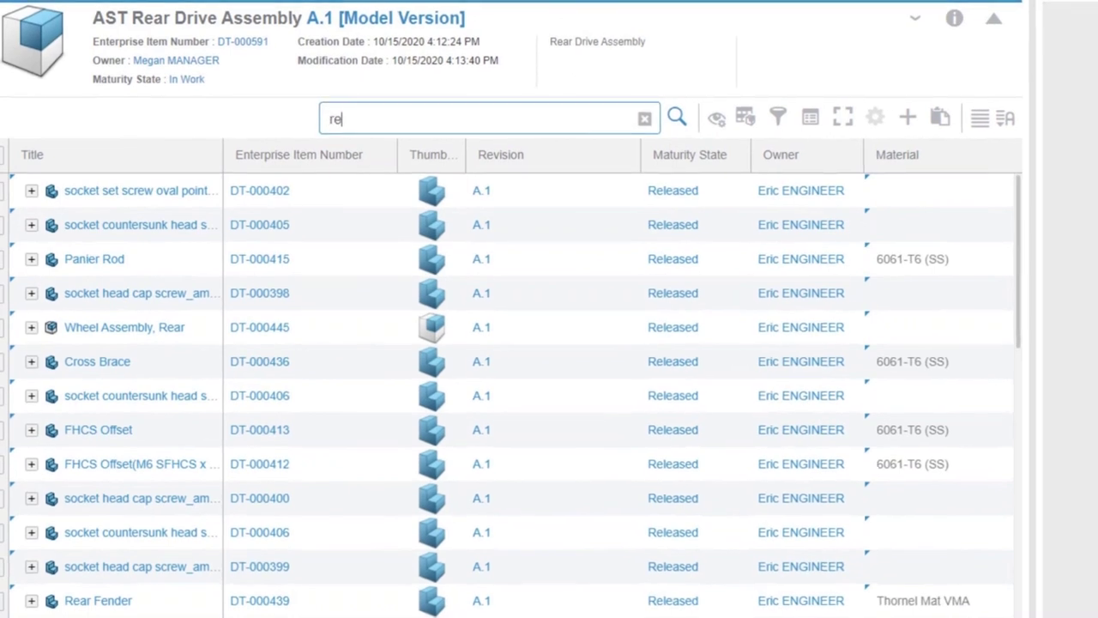
pyautogui.write('ar')
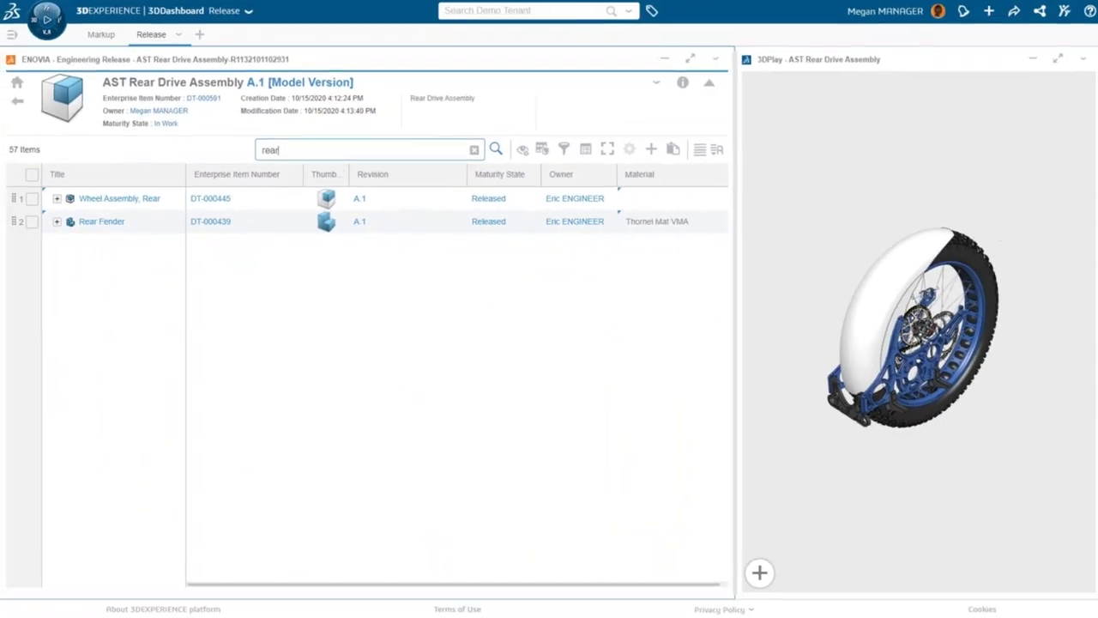
# Replace the Rear Fender by revision, using AST Rear Fender revision A_1.1.
pyautogui.click(32, 221)
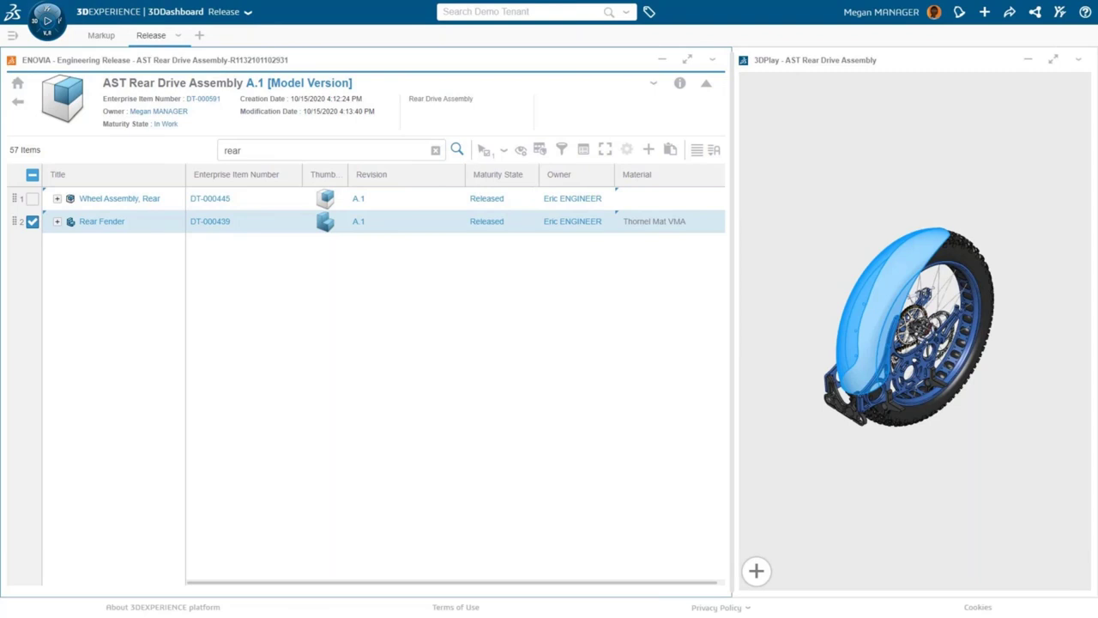
pyautogui.rightClick(142, 221)
pyautogui.moveTo(189, 513)
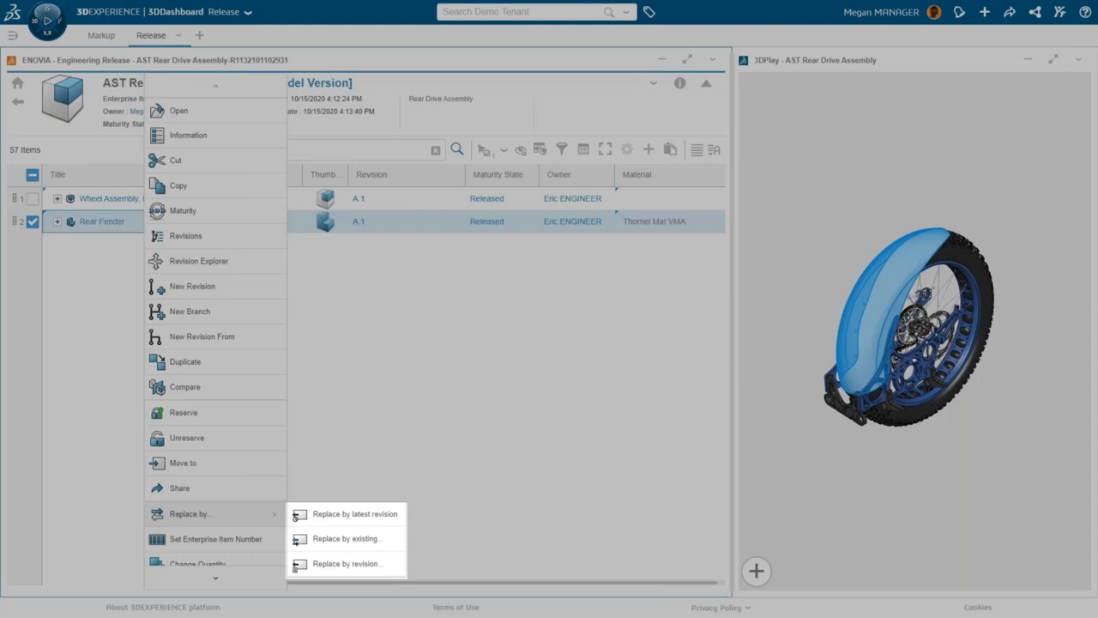
pyautogui.click(345, 564)
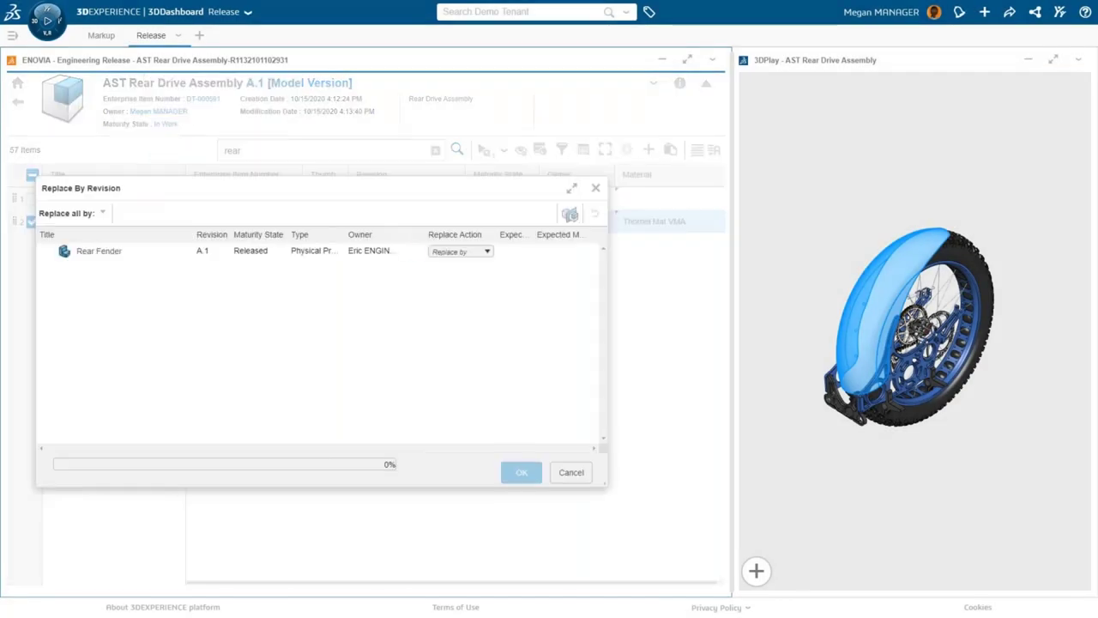
pyautogui.click(461, 251)
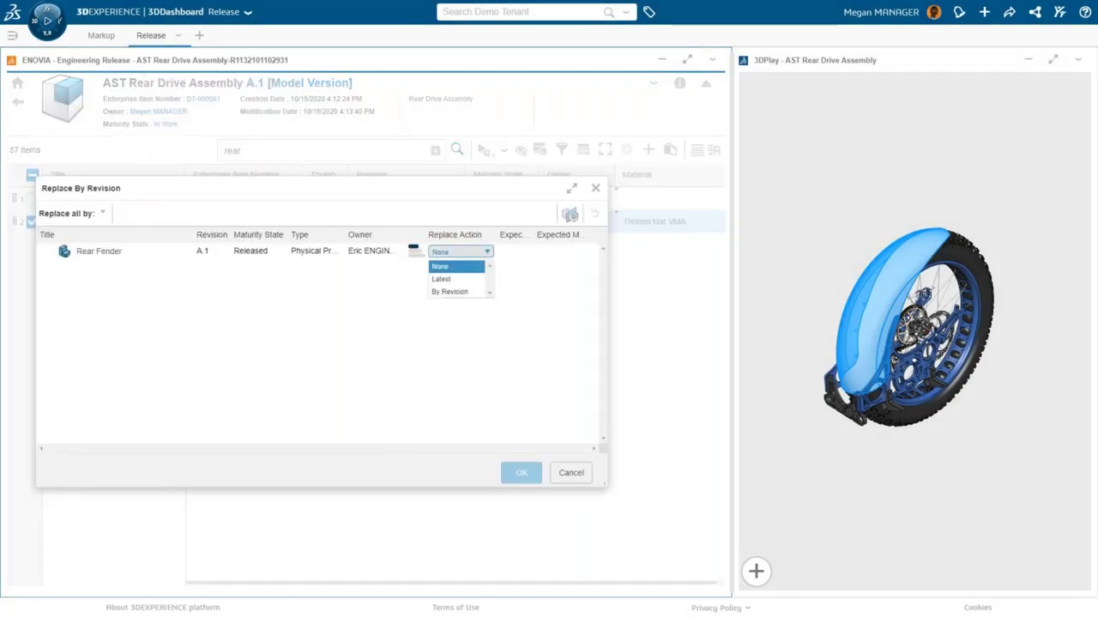
pyautogui.click(455, 292)
pyautogui.click(233, 245)
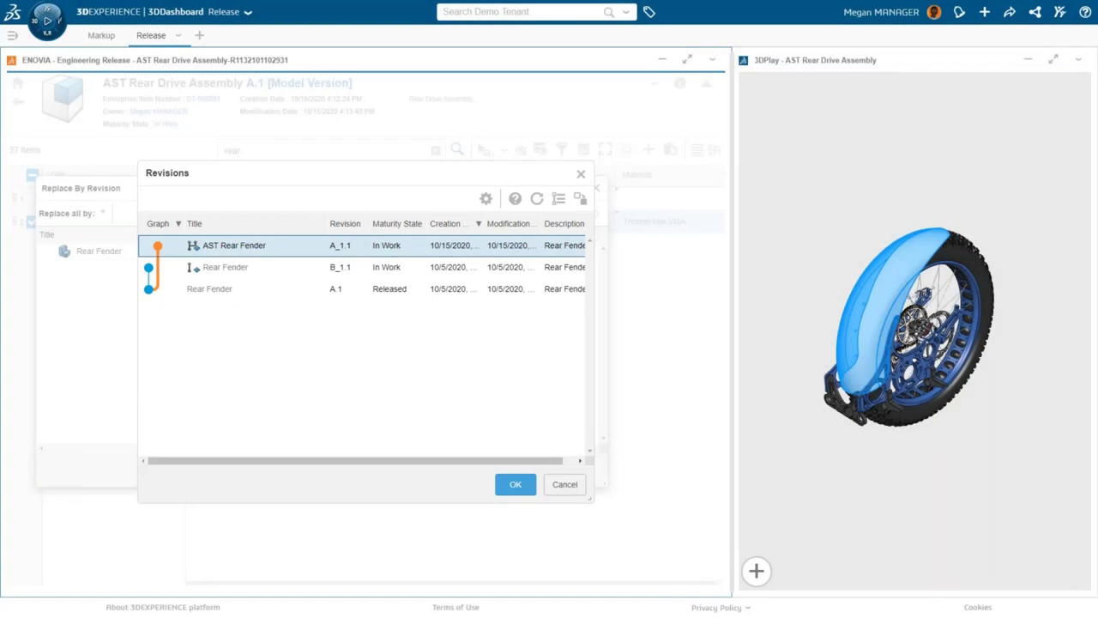
pyautogui.press('Return')
pyautogui.click(570, 214)
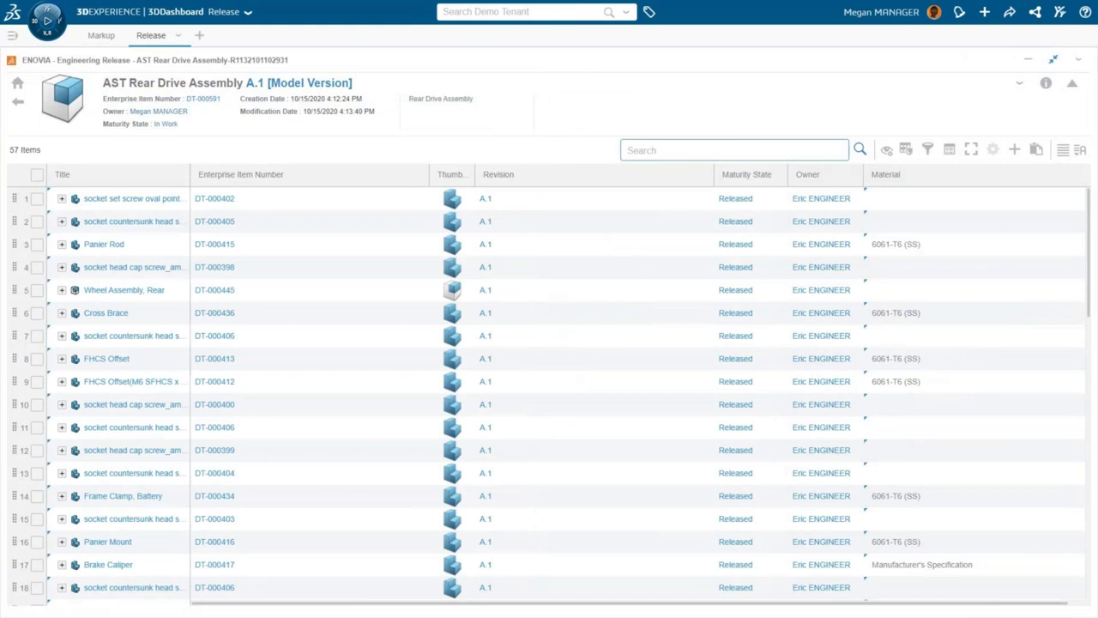
# Find AST Push Handlebar Retrofit, add it to the AST Rear Drive Assembly, and sort the items by maturity state.
pyautogui.click(514, 11)
pyautogui.click(467, 49)
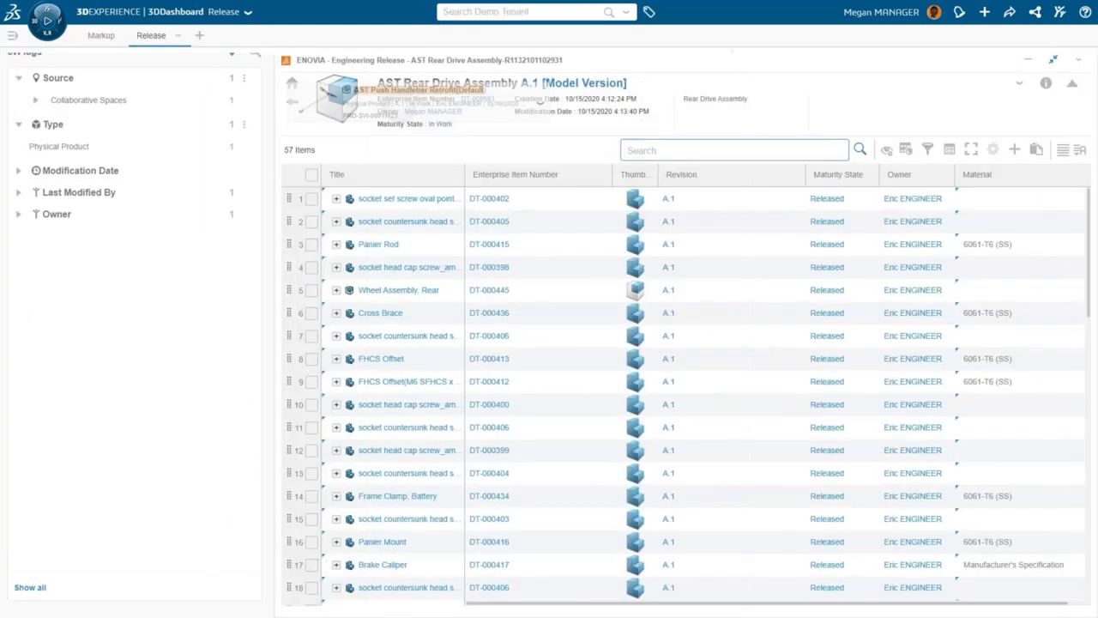
pyautogui.moveTo(892, 89); pyautogui.dragTo(412, 326)
pyautogui.click(429, 132)
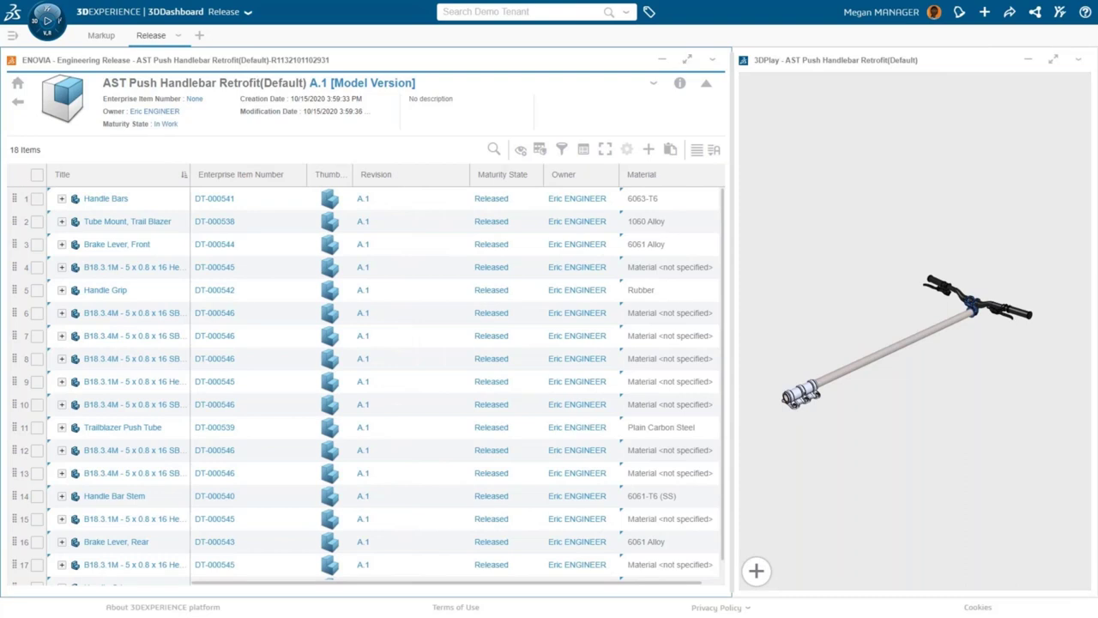
pyautogui.click(511, 178)
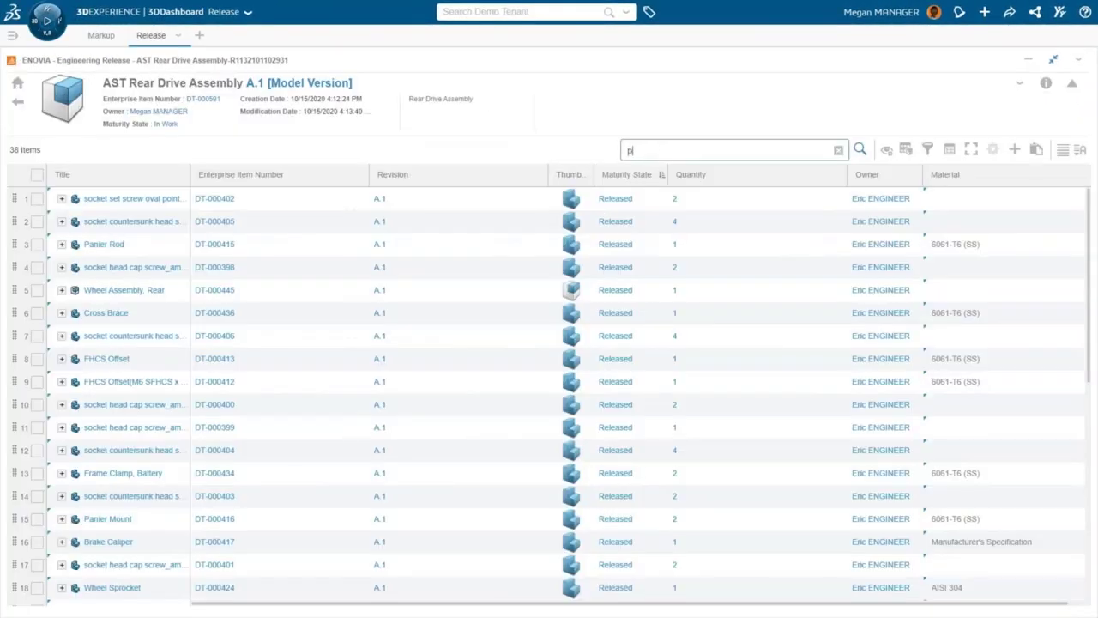
# Find the new physical product by filtering for "phy", and set its title to AST Lithium Grease and description to 1cc Grease Tube.
pyautogui.write('hy')
pyautogui.click(32, 198)
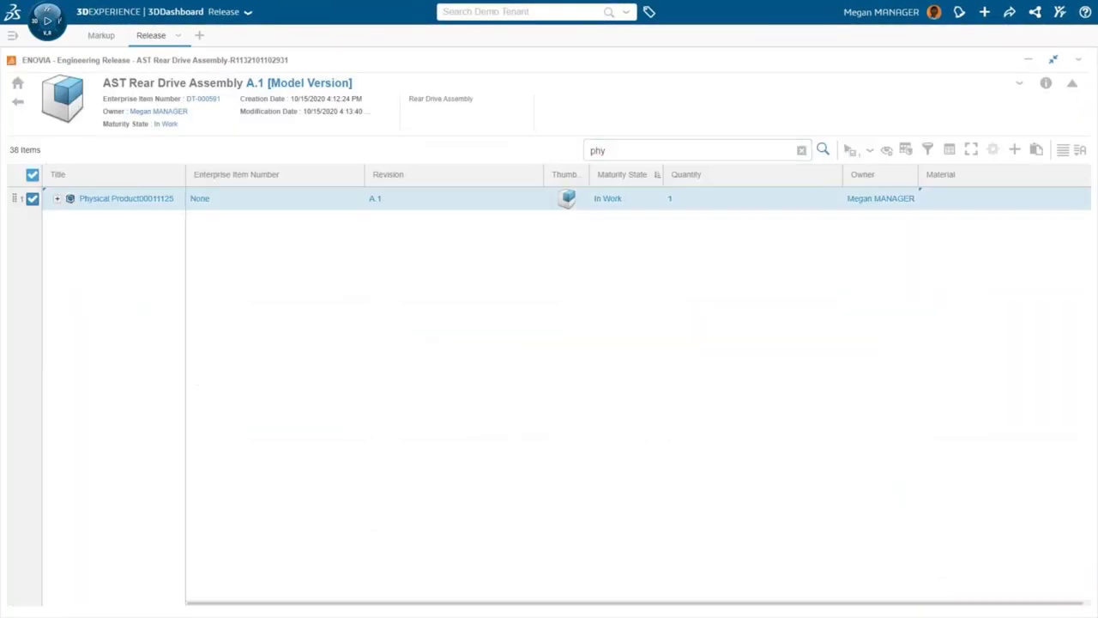
pyautogui.click(1046, 83)
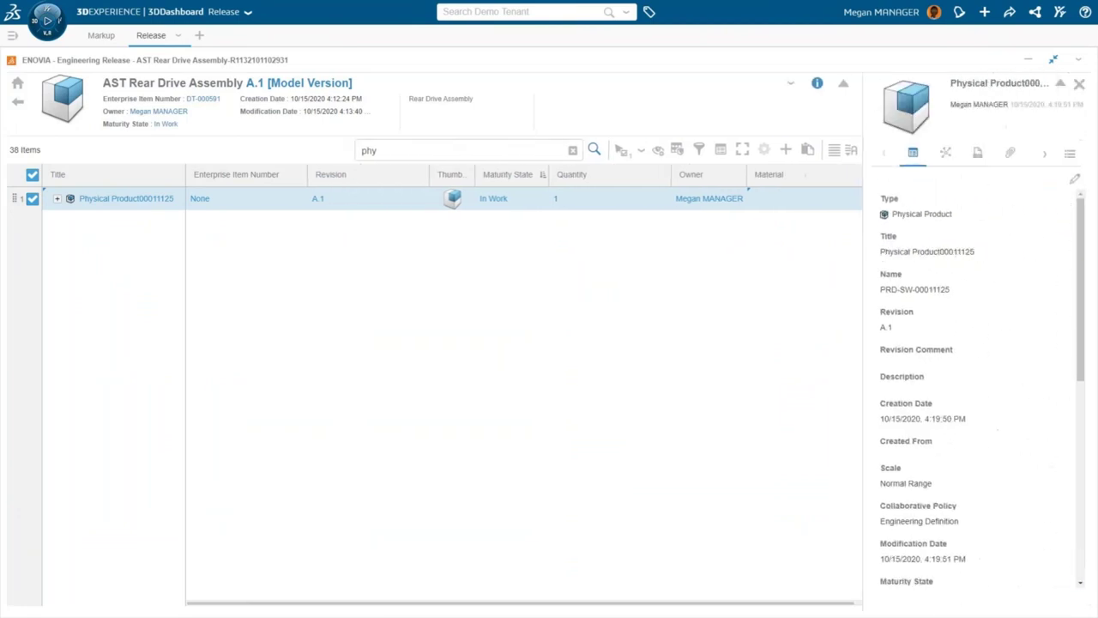
pyautogui.click(887, 271)
pyautogui.hotkey('ctrl', 'a')
pyautogui.write('AST Lithium Grease')
pyautogui.click(973, 450)
pyautogui.write('Grease Tube')
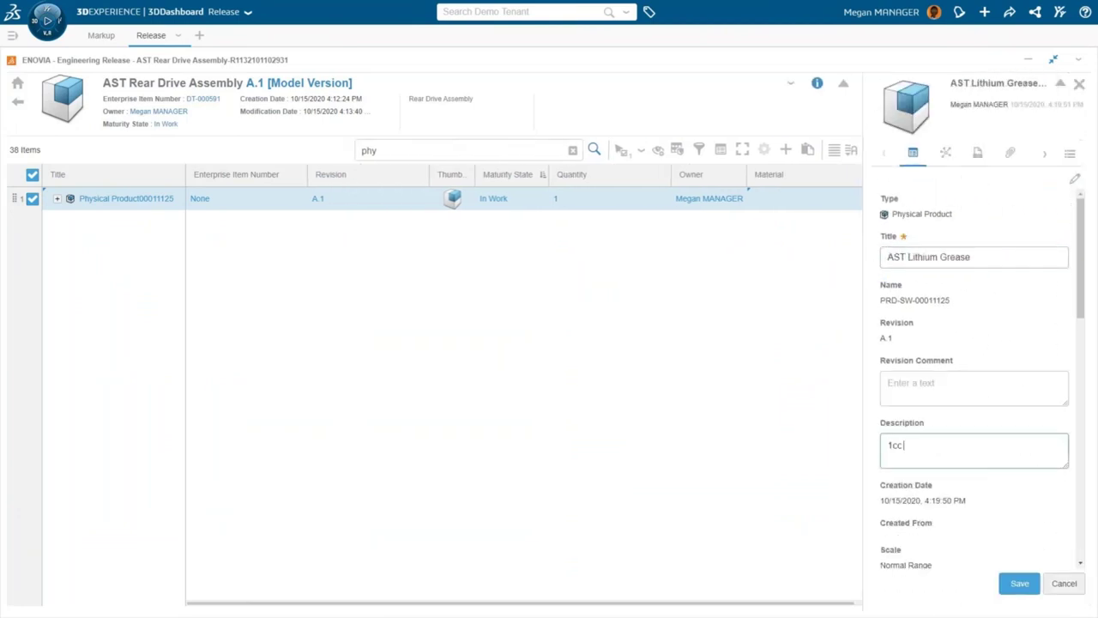
# Set the grease item's MakeOrBuy to Buy and Vendor to Factory Supply, and save its properties.
pyautogui.scroll(-5, 973, 377)
pyautogui.scroll(-5, 973, 377)
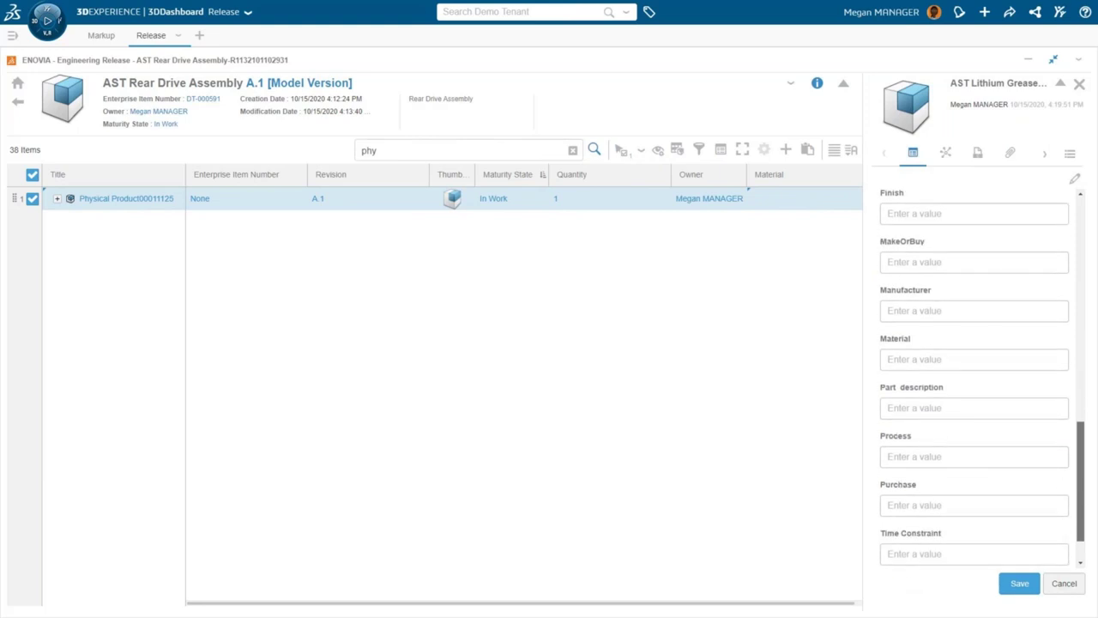
pyautogui.click(973, 209)
pyautogui.write('Buy')
pyautogui.click(974, 549)
pyautogui.write('Factory Supply')
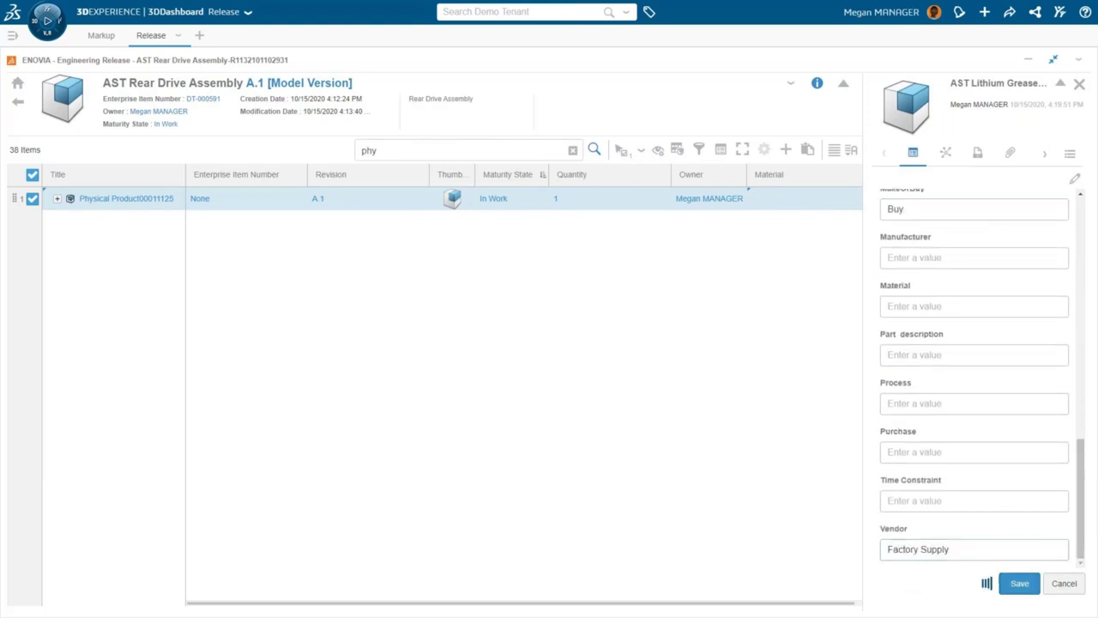
pyautogui.click(1019, 583)
# Set the total quantity of AST Lithium Grease to 2.
pyautogui.click(674, 198)
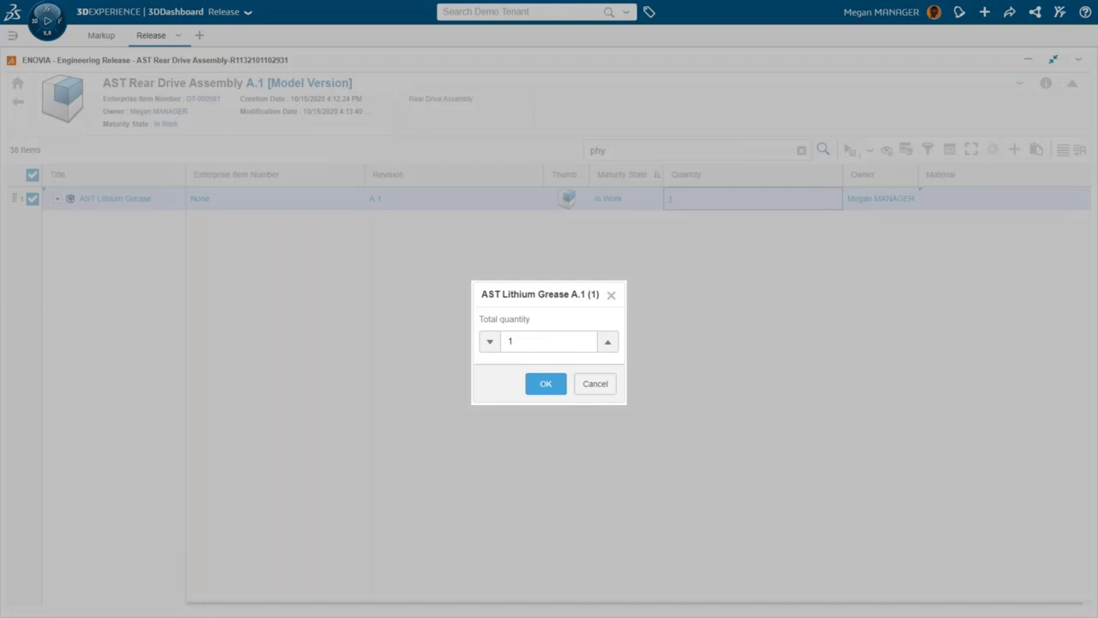
pyautogui.click(607, 342)
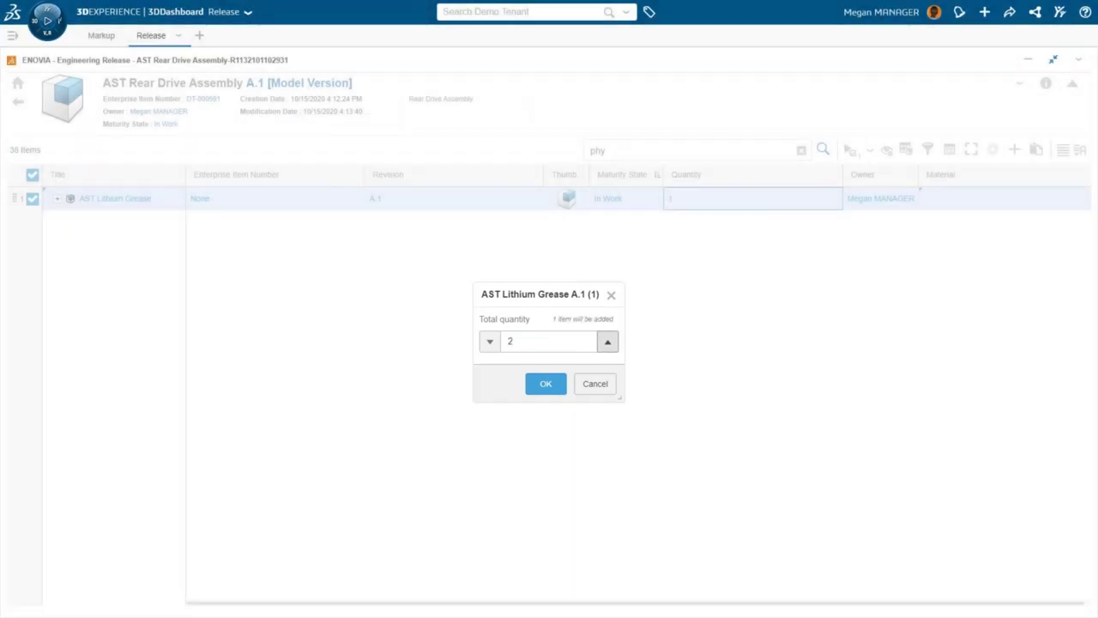
pyautogui.click(546, 384)
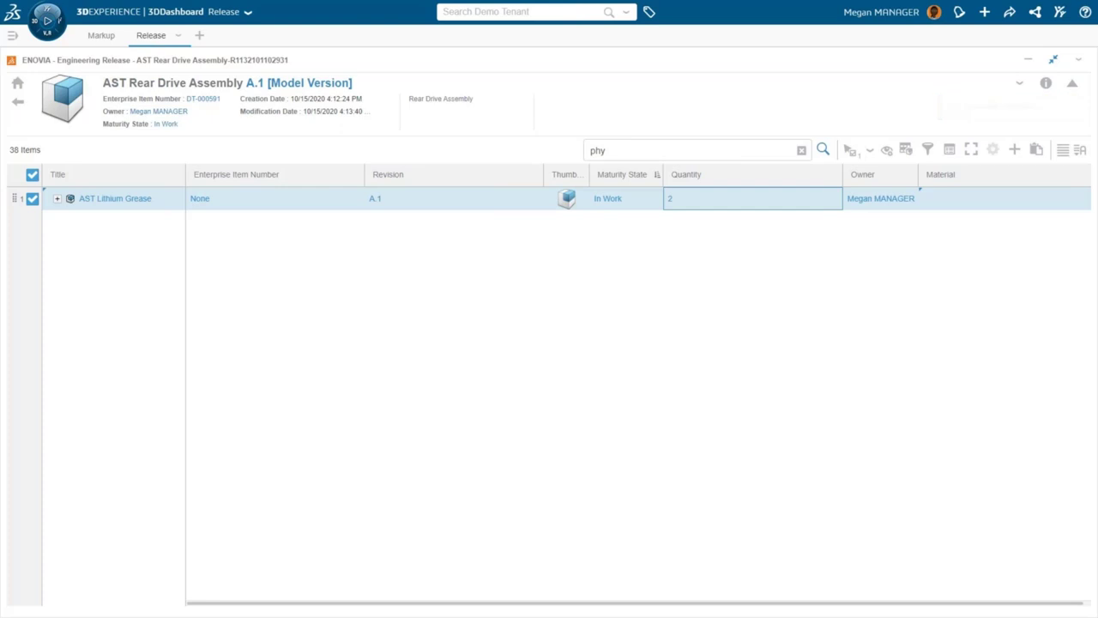
# Clear the item filter and group the assembly's items by maturity state.
pyautogui.click(801, 150)
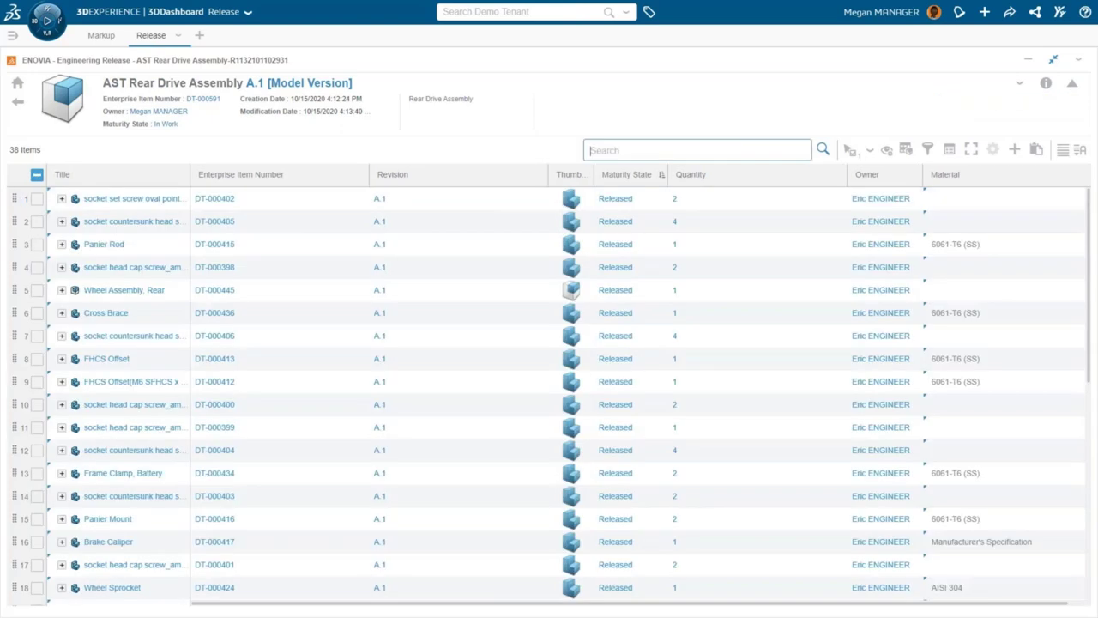
pyautogui.click(970, 150)
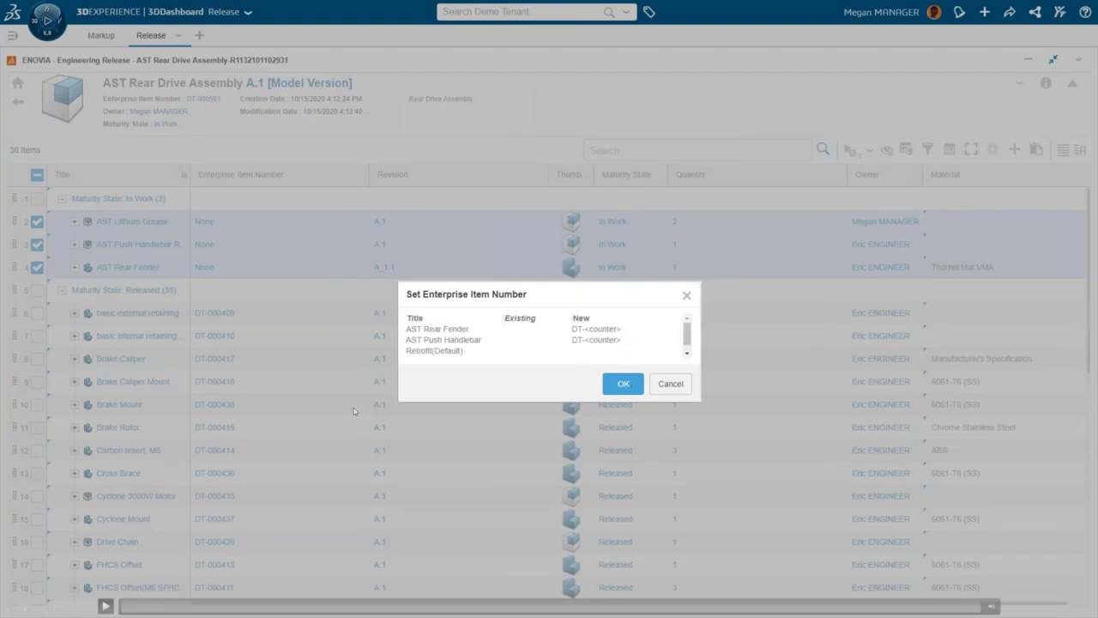
# Exit the slide show, restart it from the current slide and play the embedded video on setting enterprise item numbers.
pyautogui.press('Escape')
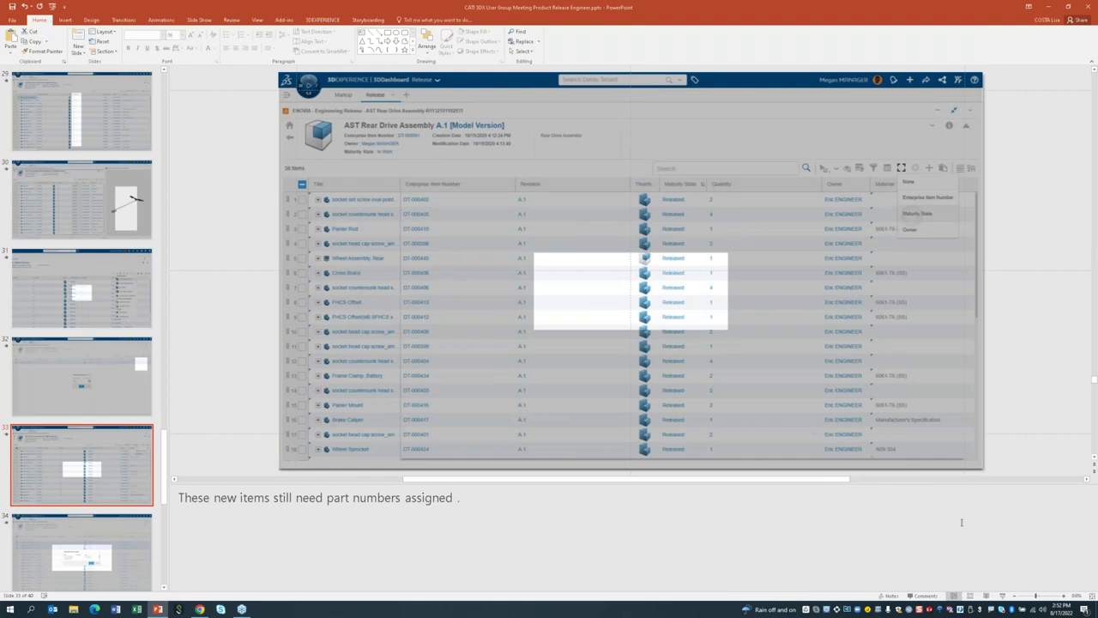
pyautogui.click(1002, 595)
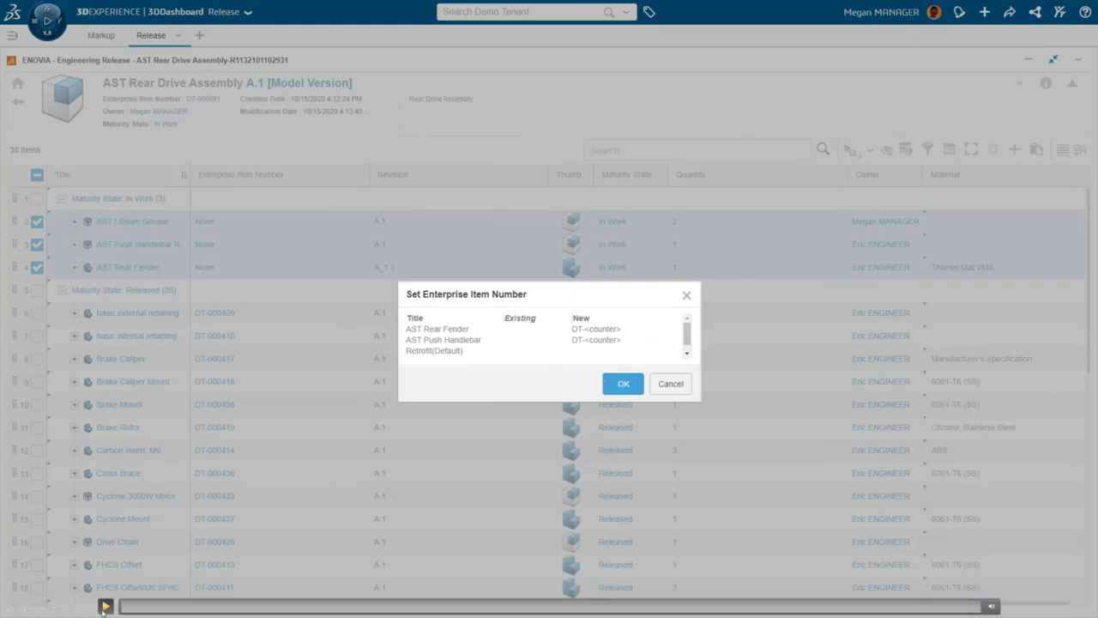
pyautogui.click(104, 606)
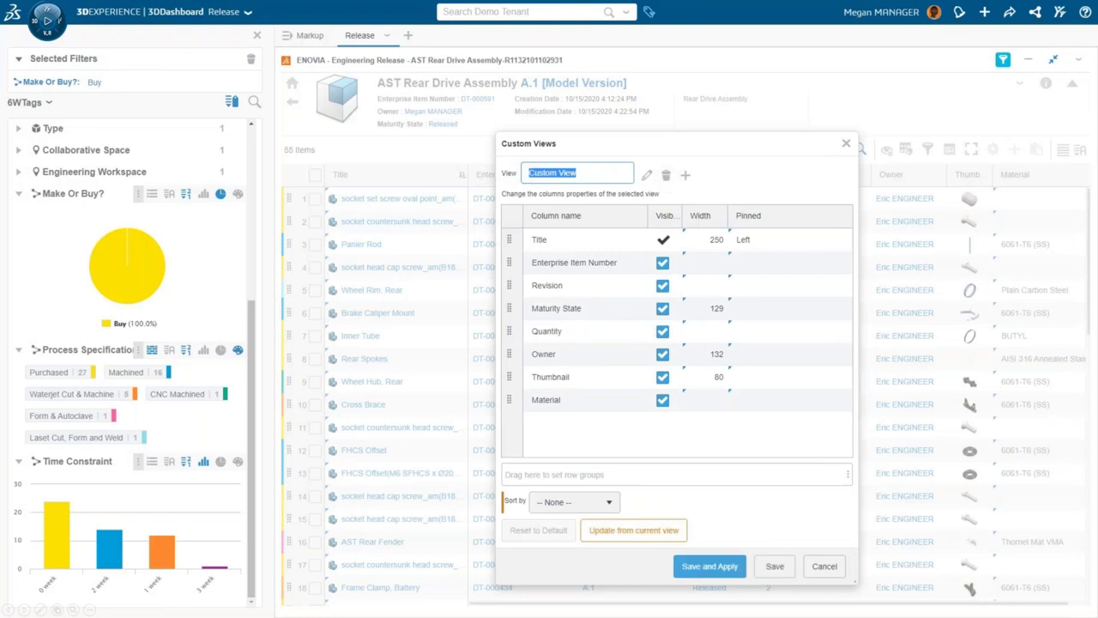
# Name the custom view Purchasing BOM, hide its Revision, Owner and Thumbnail columns, and open its sort options.
pyautogui.write('Purchasing BOM')
pyautogui.click(662, 285)
pyautogui.click(662, 353)
pyautogui.click(662, 377)
pyautogui.click(573, 501)
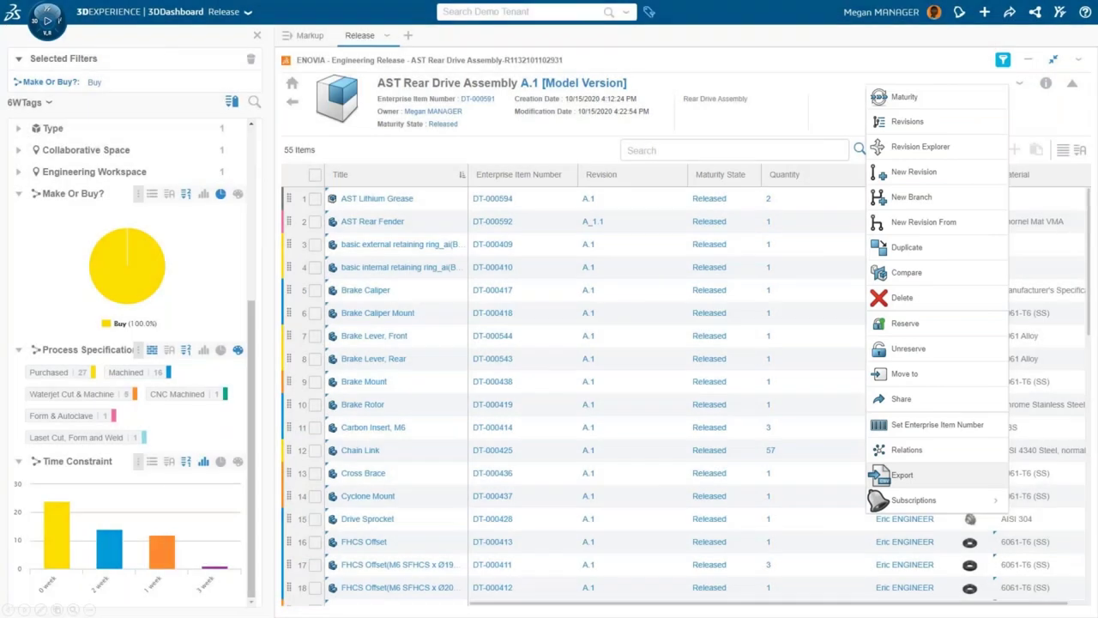
# Open the export options for the AST Rear Drive Assembly items and advance the slide show.
pyautogui.click(901, 475)
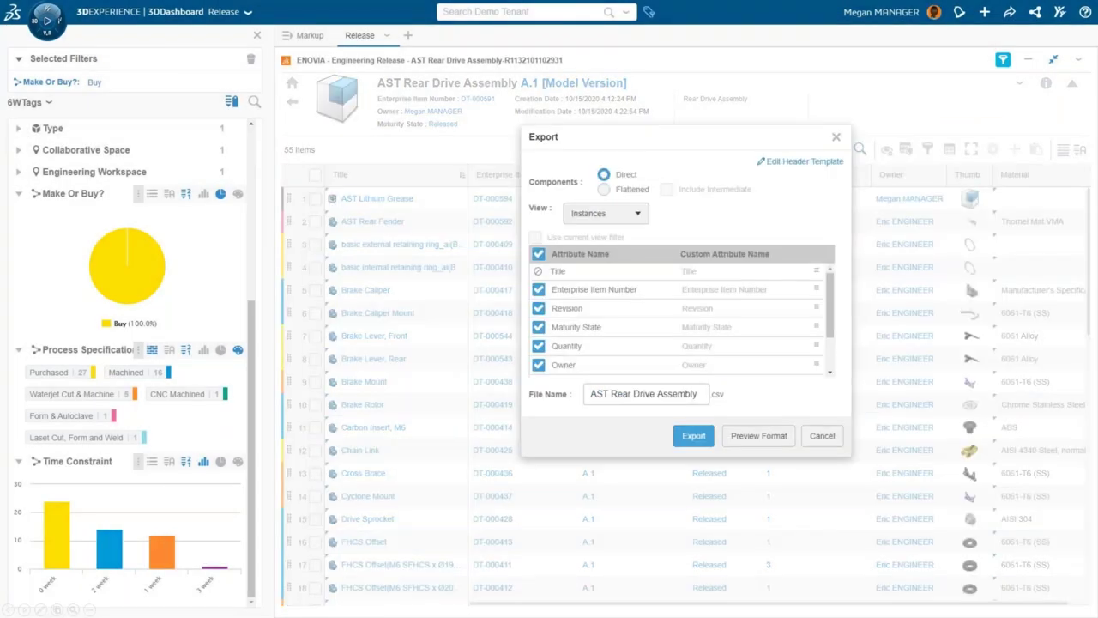
pyautogui.press('Return')
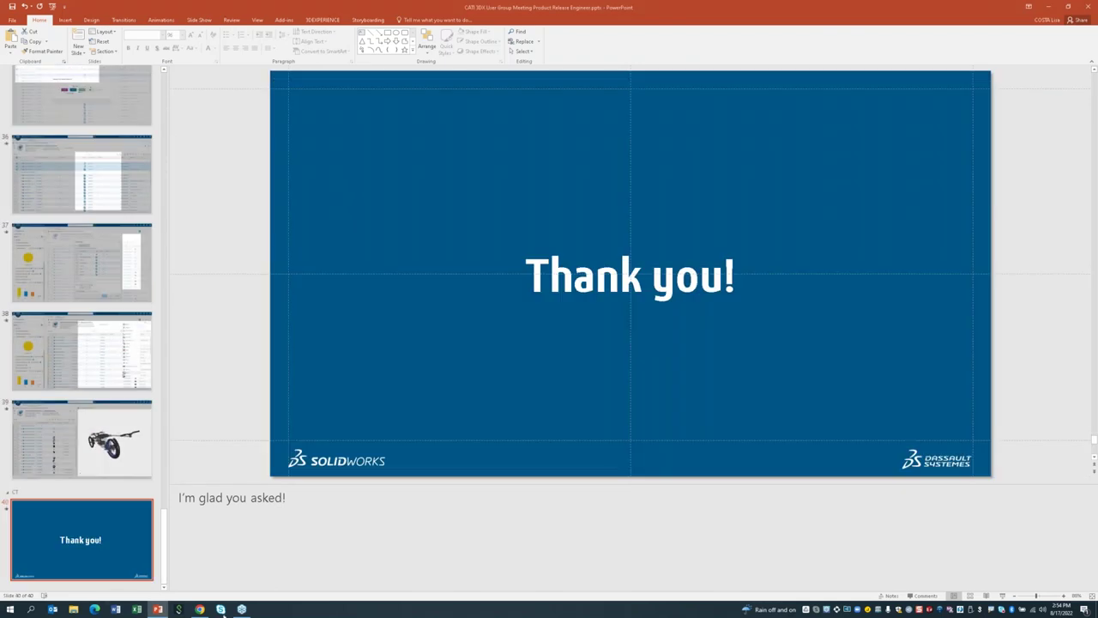
# Switch to the 3DDashboard in Chrome, reload the page and open CAD-00002916 in 3D Navigate.
pyautogui.click(200, 610)
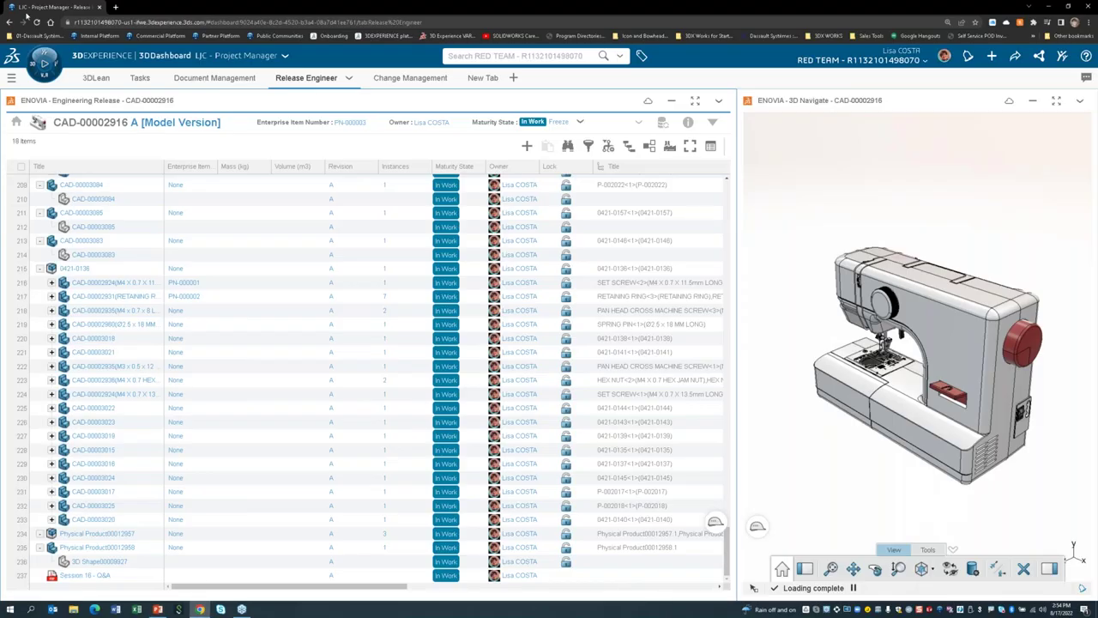
pyautogui.click(36, 22)
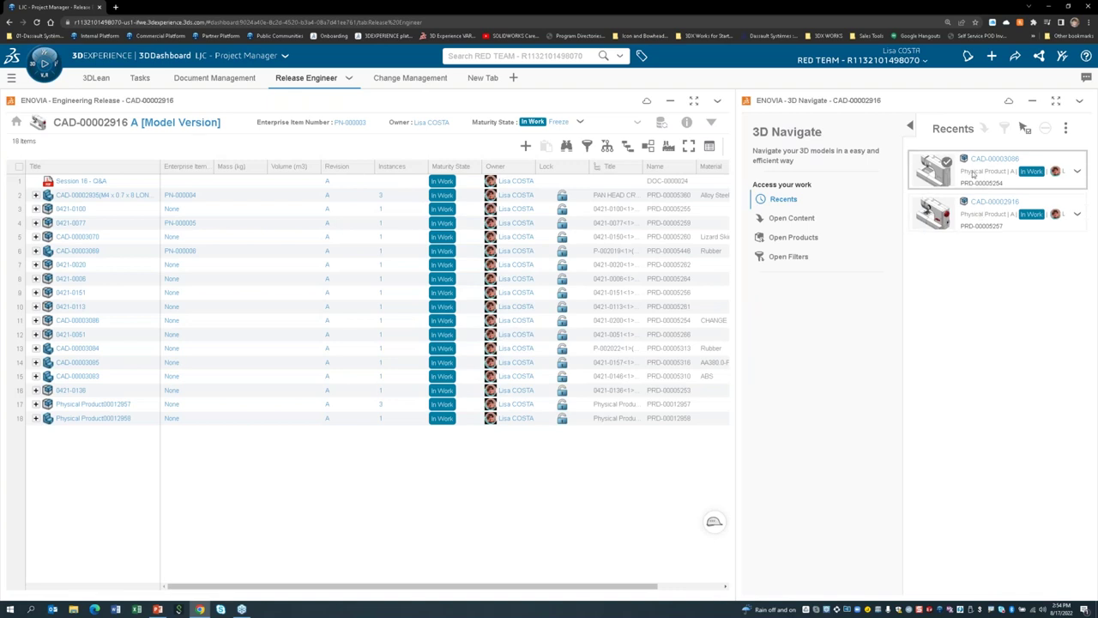
pyautogui.click(979, 206)
pyautogui.click(978, 208)
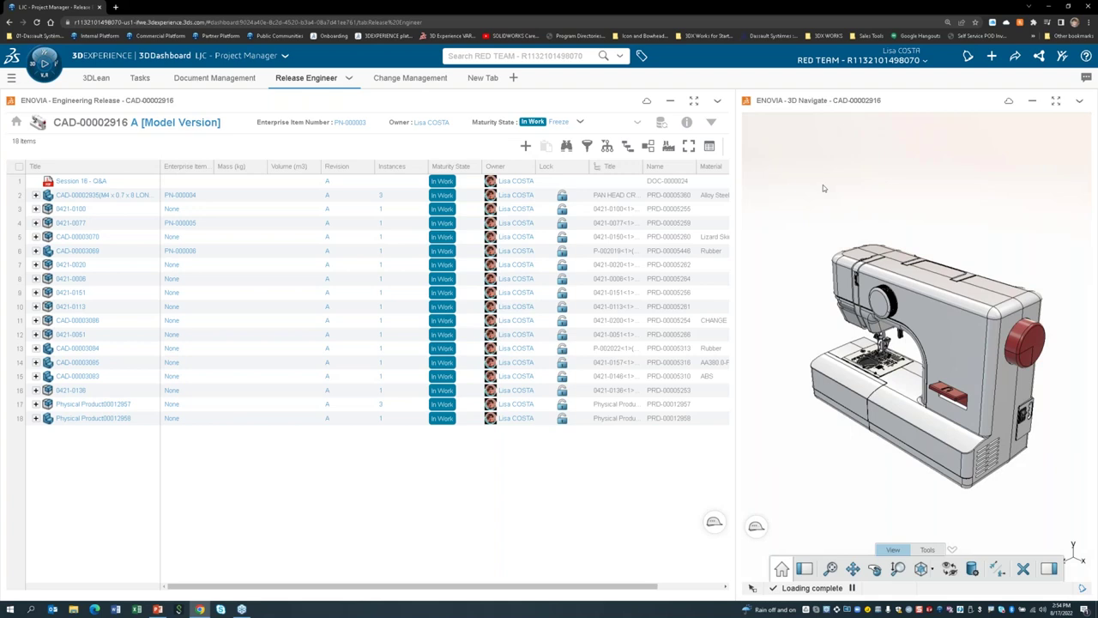
# Select the sewing machine's main body in the 3D view and swap to the hidden space and back.
pyautogui.click(952, 322)
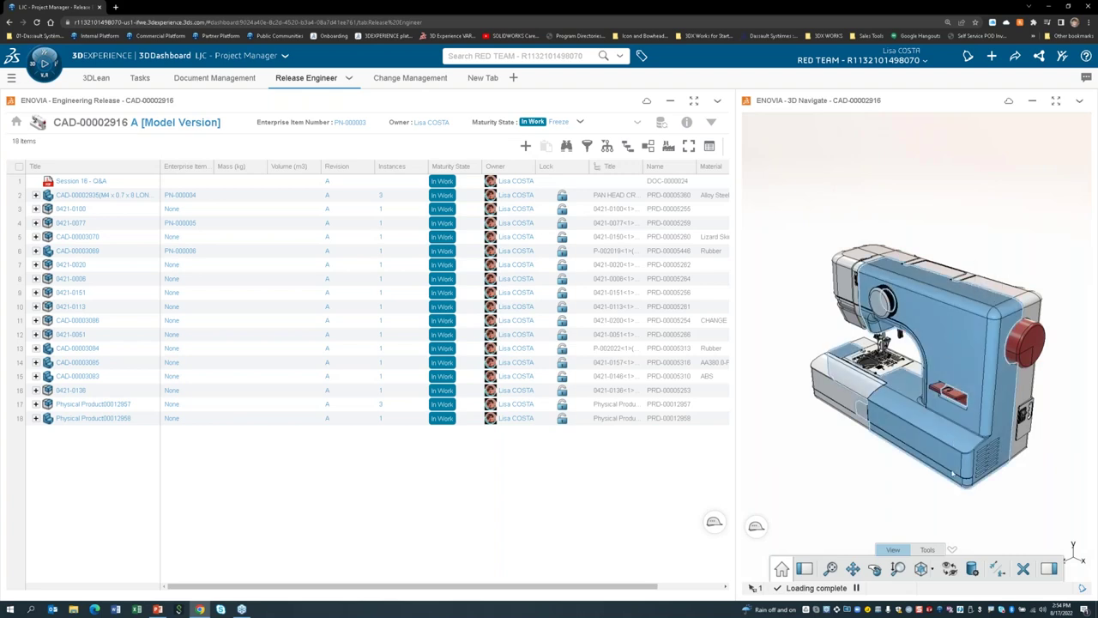
pyautogui.click(947, 571)
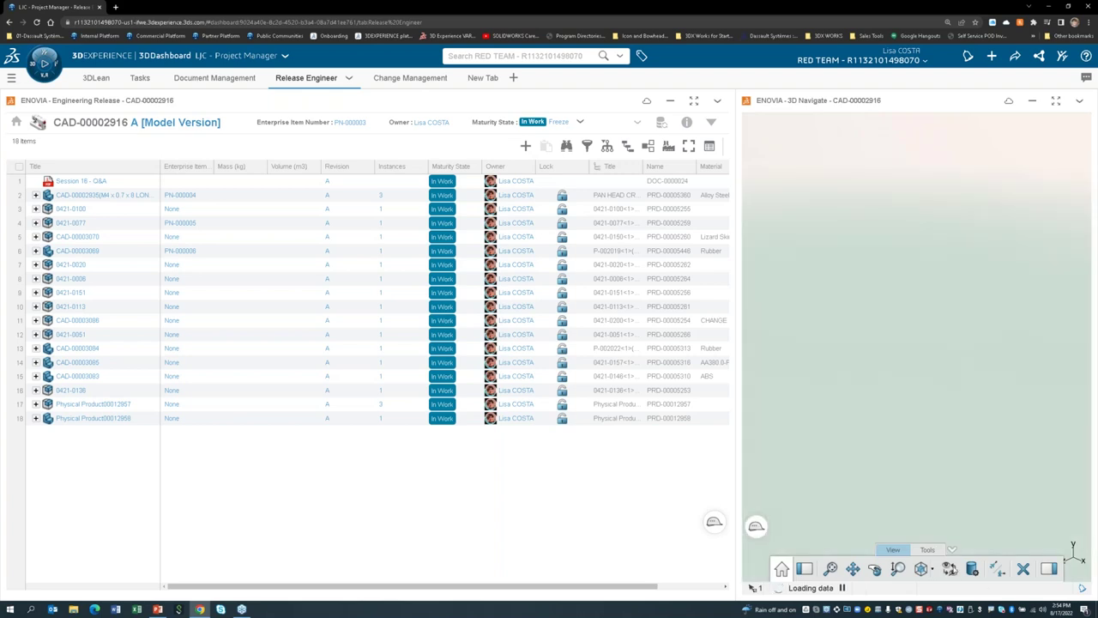
pyautogui.click(949, 570)
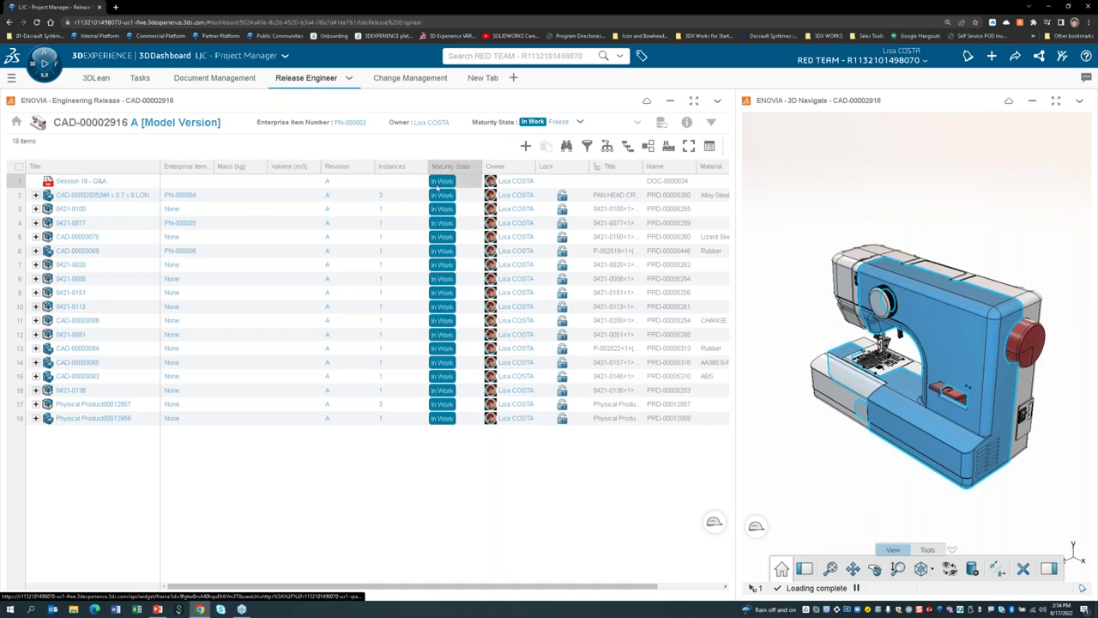
# Open CAD-00003070 in Engineering Release and add the Thumbnail column to its item table.
pyautogui.click(78, 237)
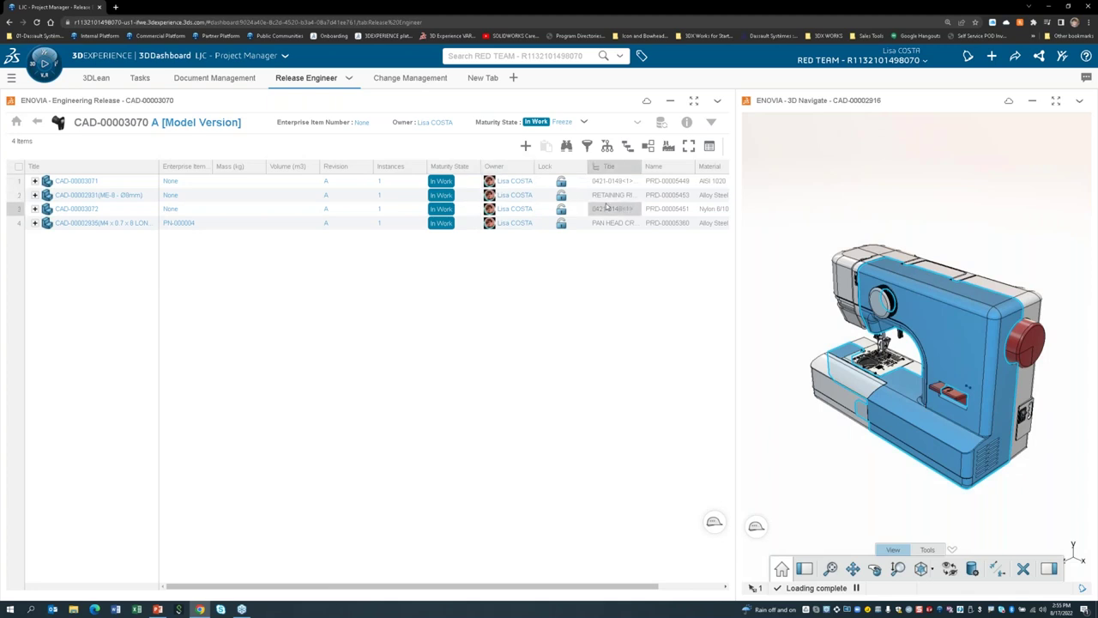
pyautogui.click(710, 148)
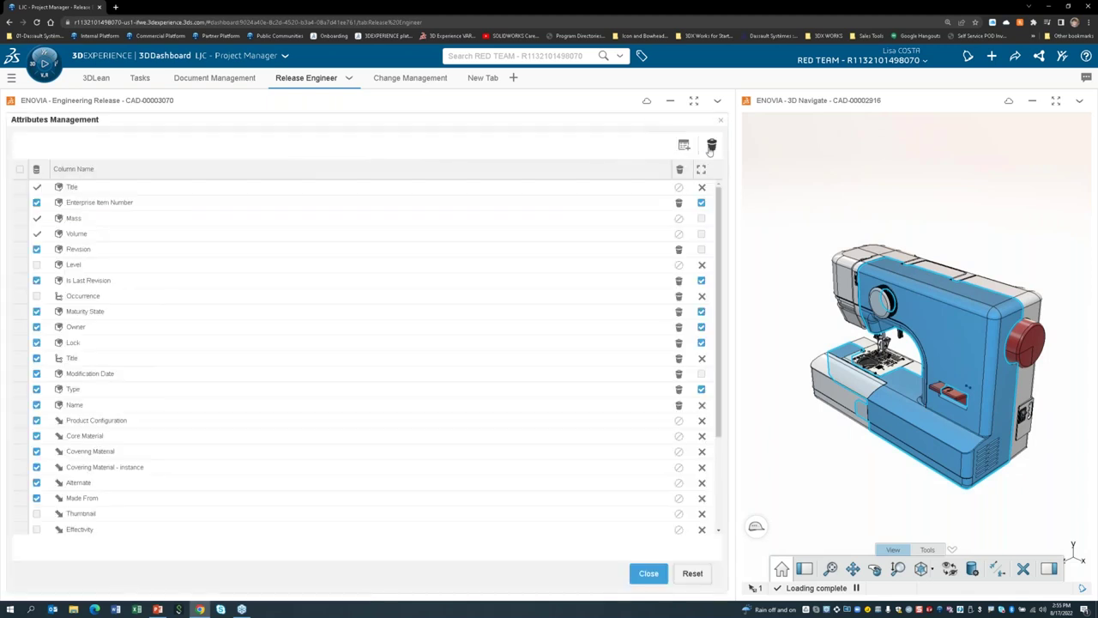
pyautogui.scroll(-3, 120, 424)
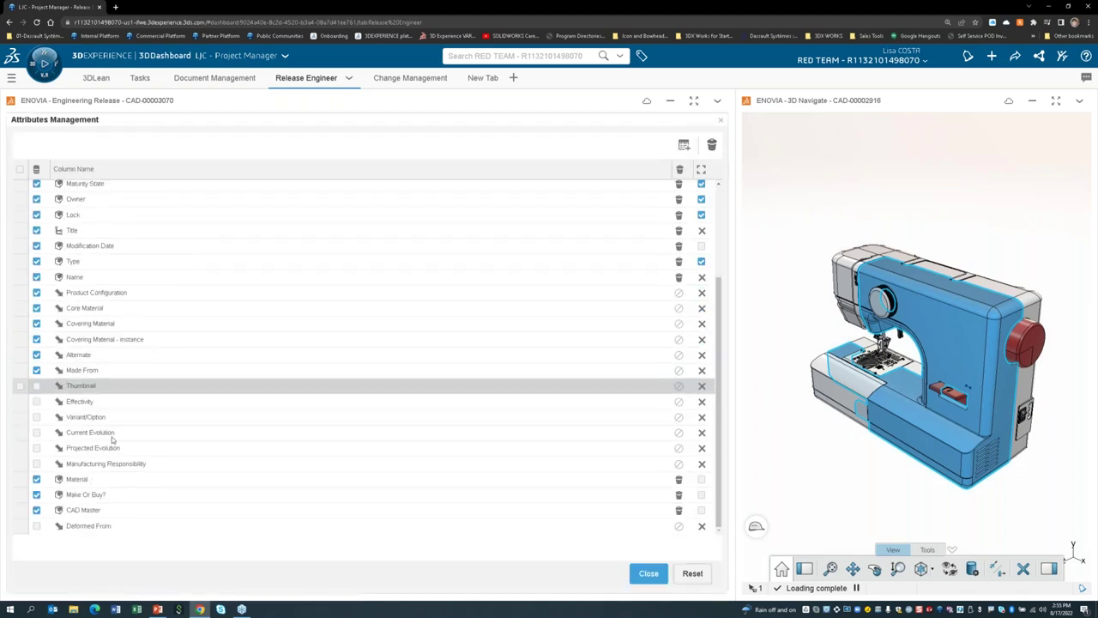
pyautogui.click(36, 386)
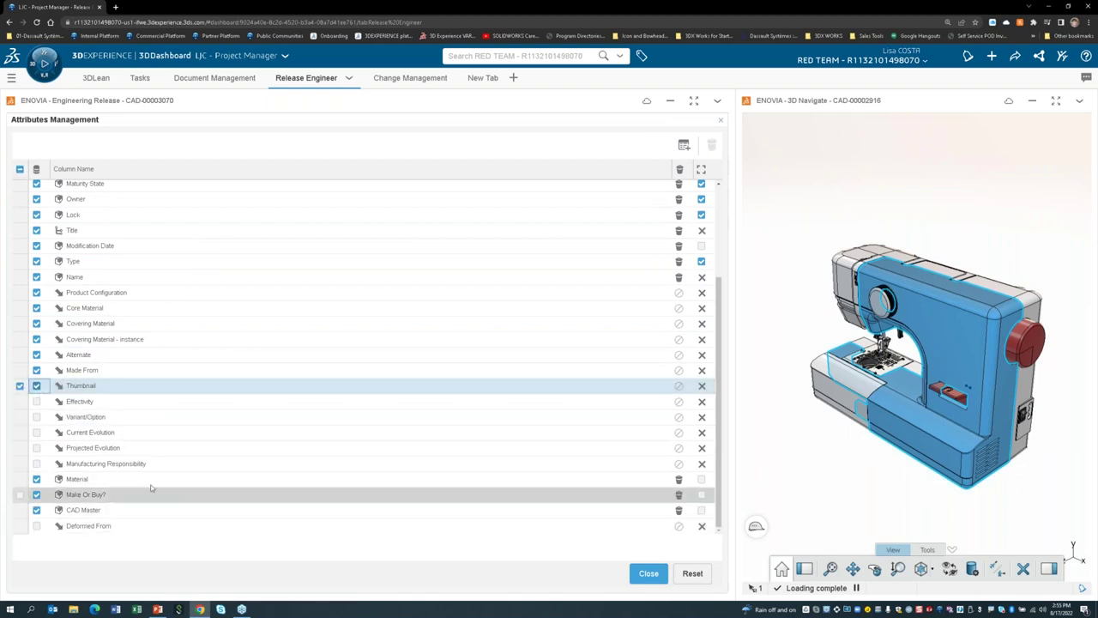
pyautogui.scroll(3, 436, 299)
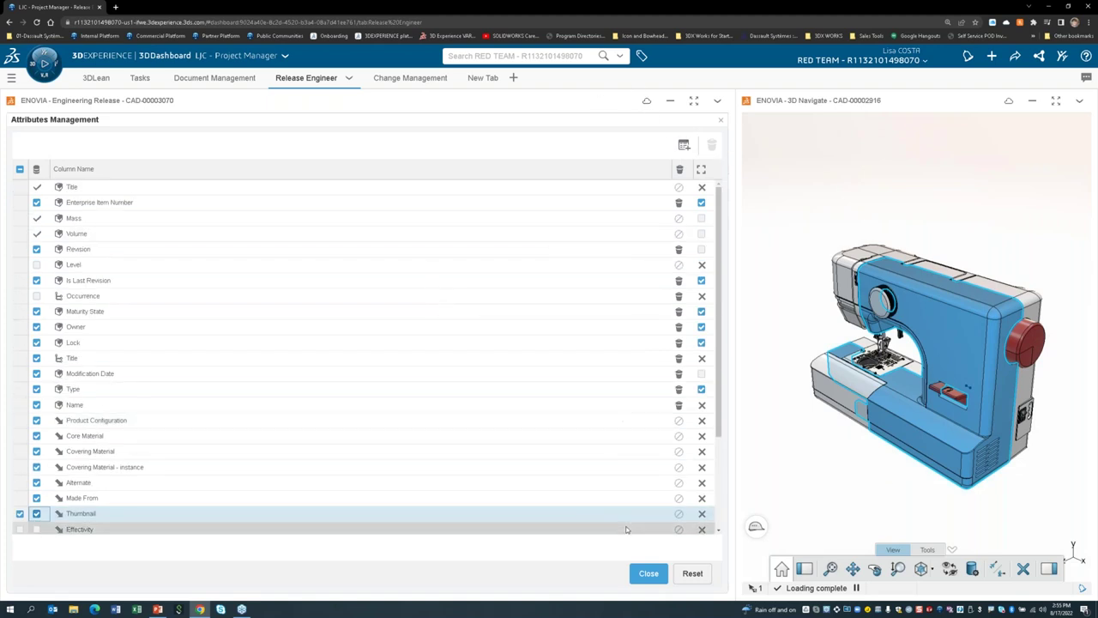
pyautogui.click(649, 573)
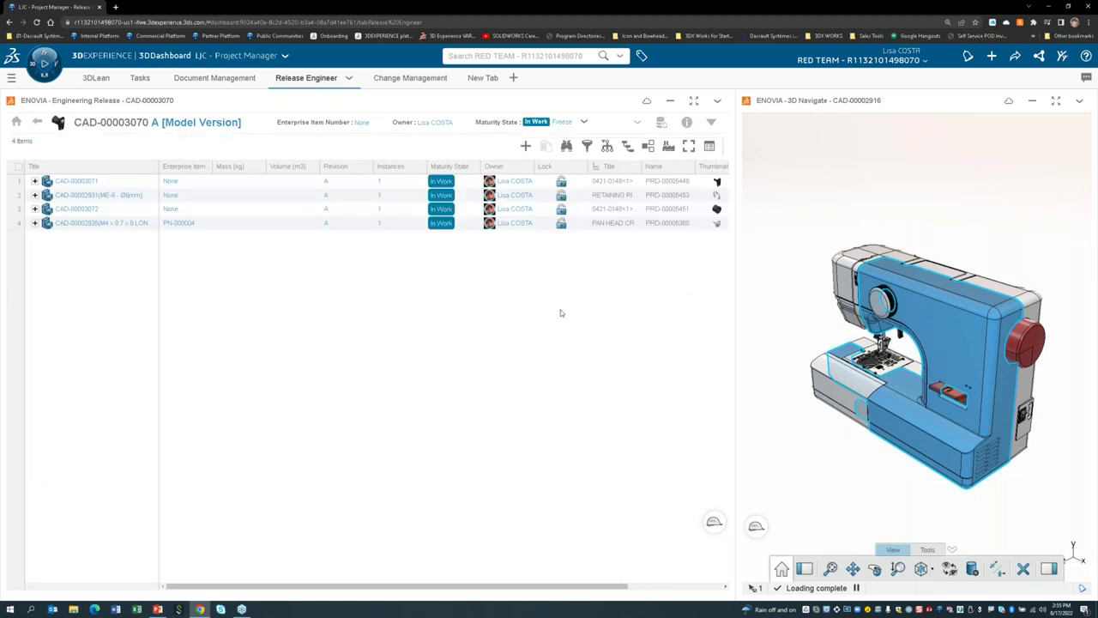
# Move the Thumbnail column between Volume and Revision, and return to the parent assembly CAD-00002916.
pyautogui.moveTo(721, 166); pyautogui.dragTo(337, 166)
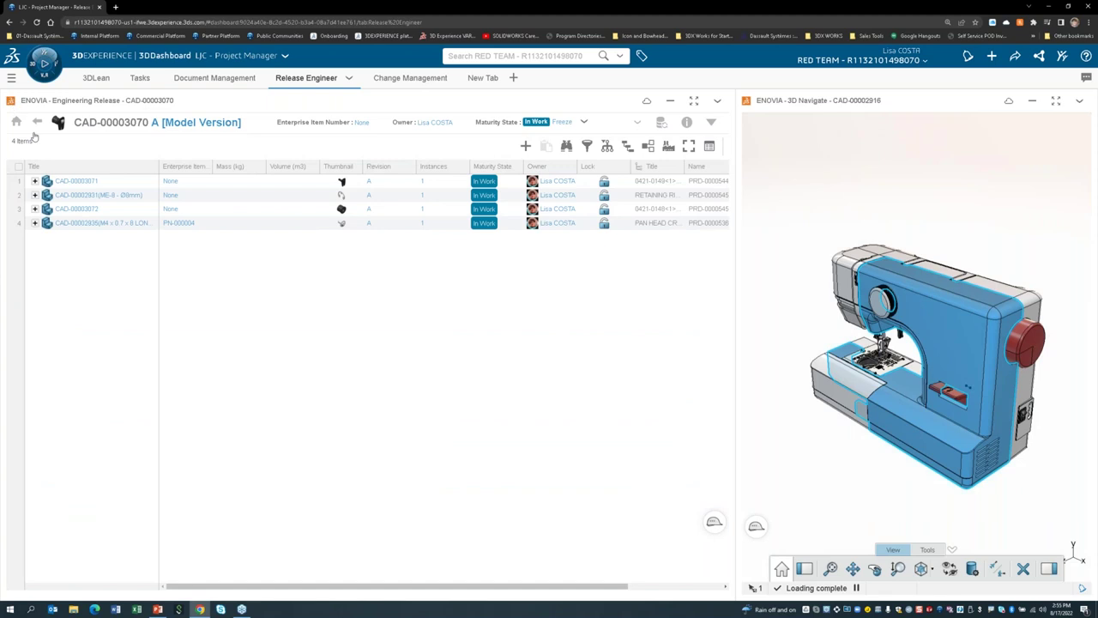
pyautogui.click(37, 122)
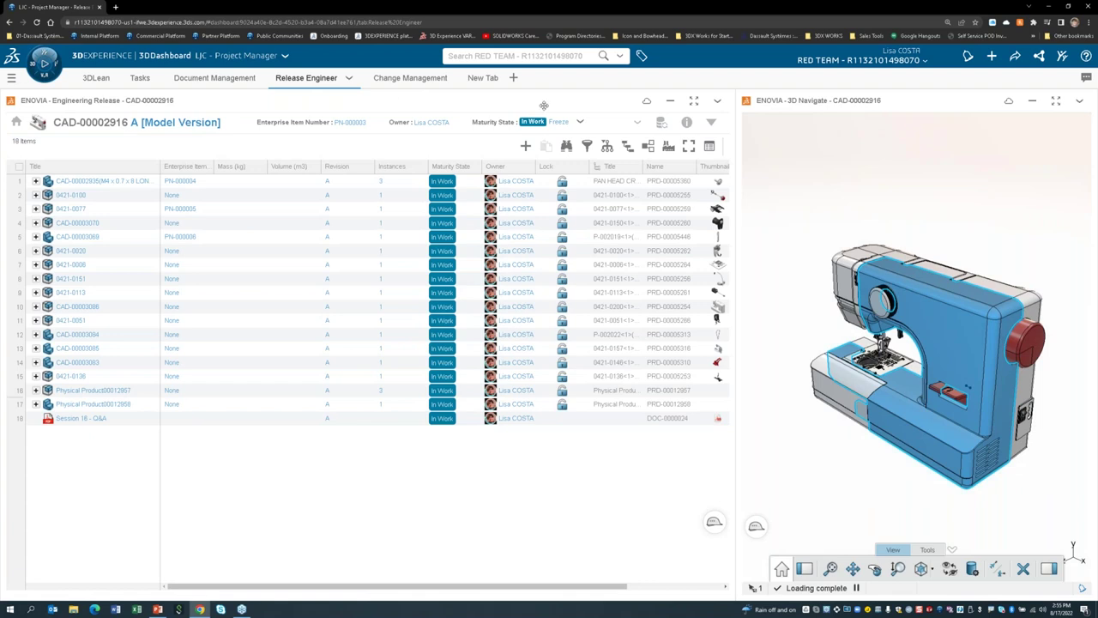
# Expand the product structure of CAD-00002916 by one level.
pyautogui.click(628, 147)
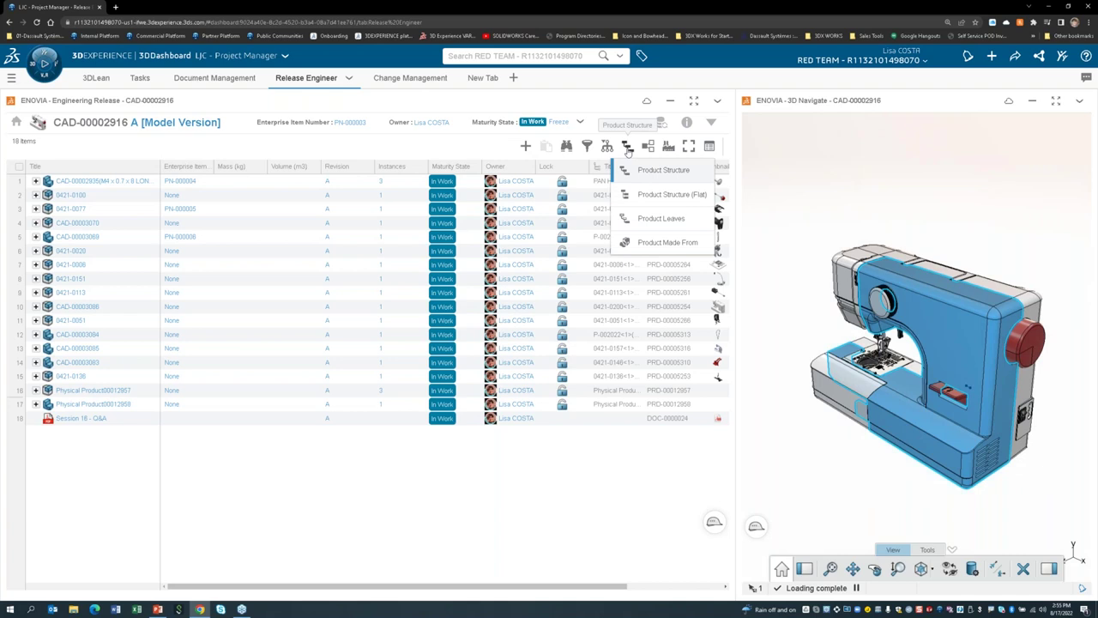
pyautogui.click(607, 148)
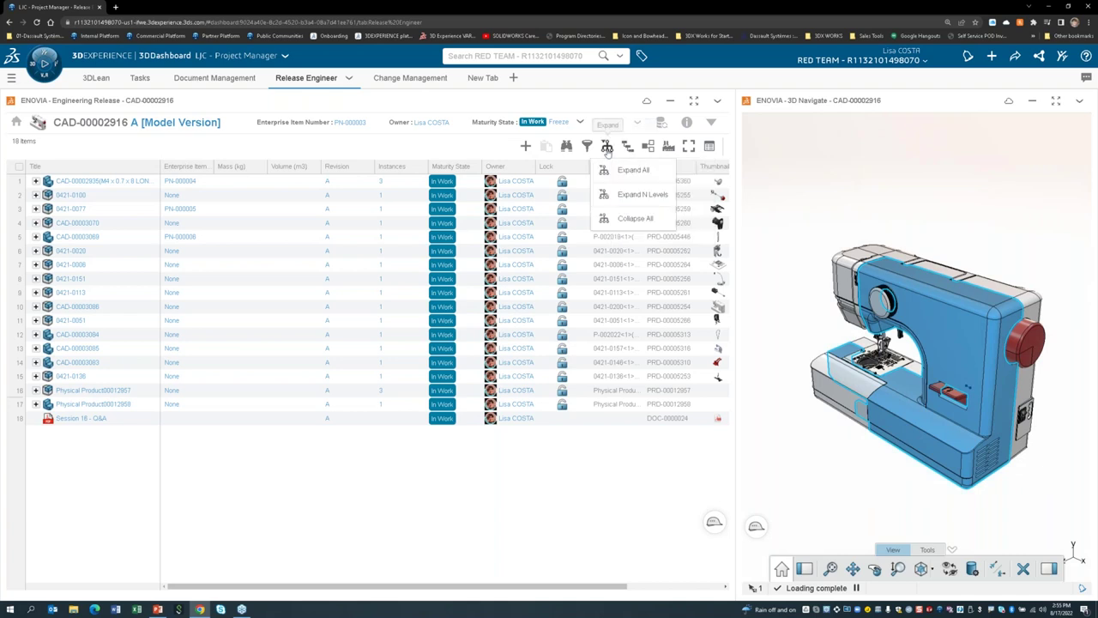
pyautogui.click(616, 197)
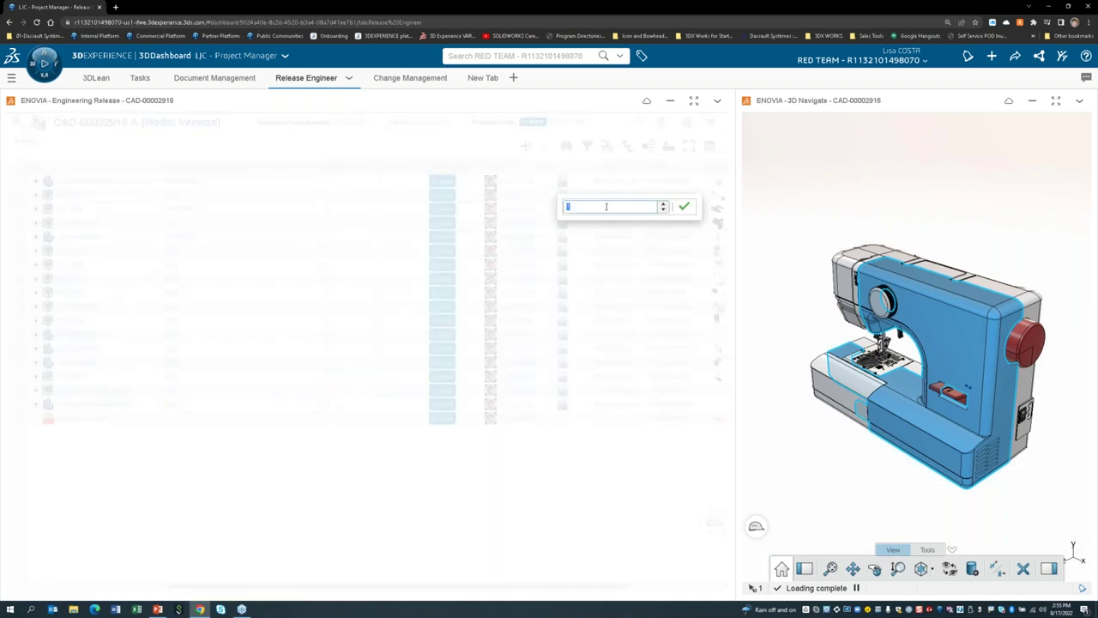
pyautogui.press('Return')
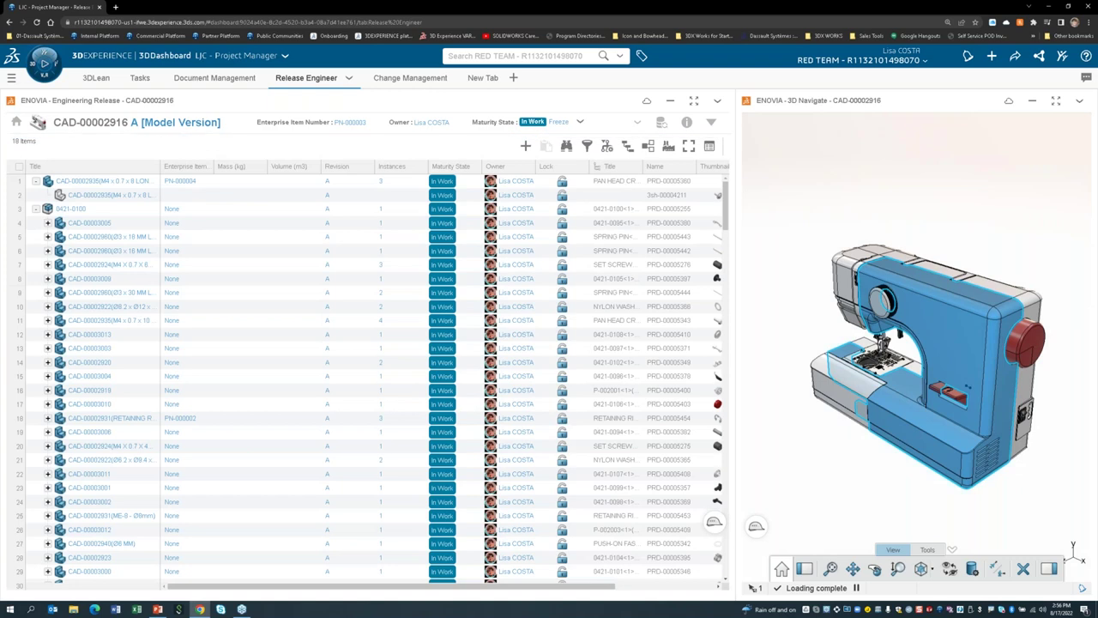
# Examine the components and instance quantities throughout the expanded CAD-00002916 structure.
pyautogui.scroll(-3, 228, 319)
pyautogui.scroll(-7, 228, 323)
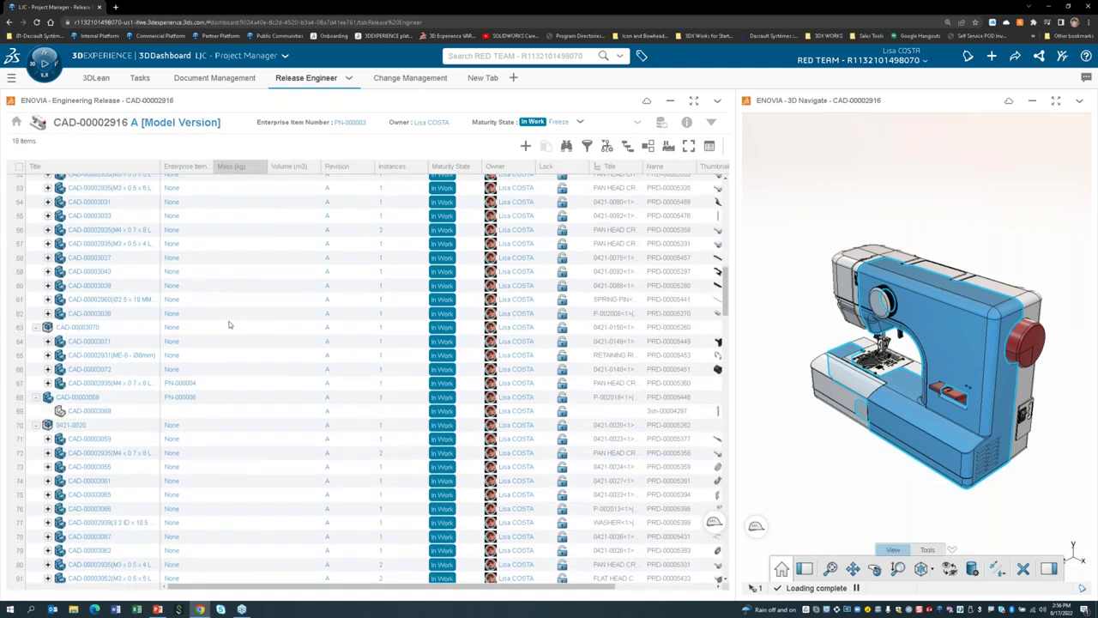
pyautogui.scroll(-3, 229, 324)
pyautogui.scroll(-5, 229, 324)
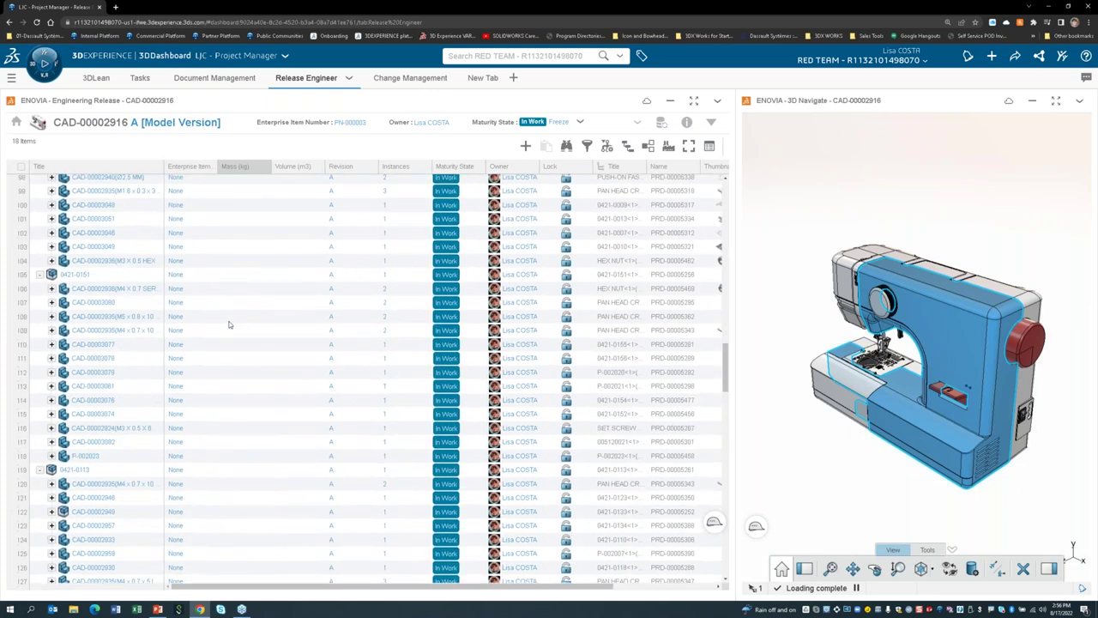
pyautogui.scroll(-7, 229, 325)
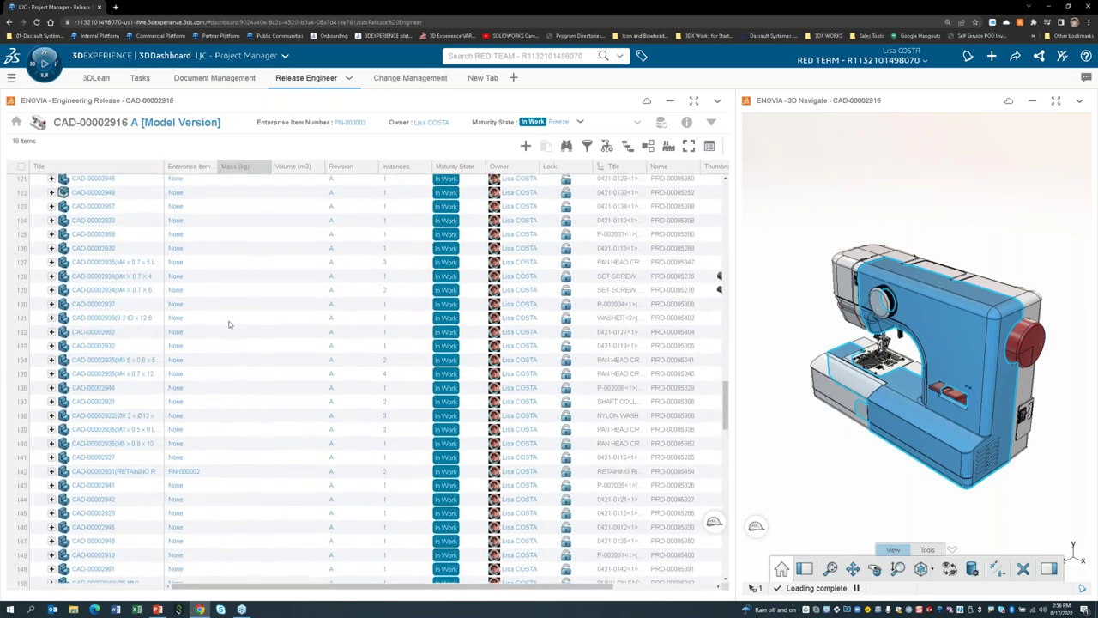
pyautogui.scroll(-11, 229, 324)
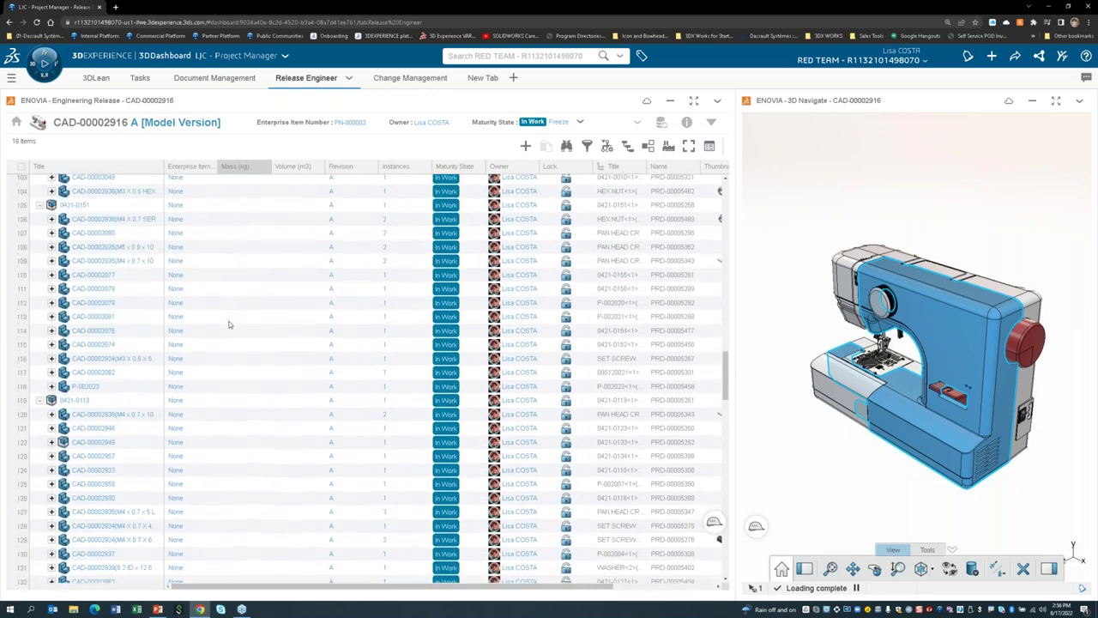
pyautogui.scroll(2, 229, 324)
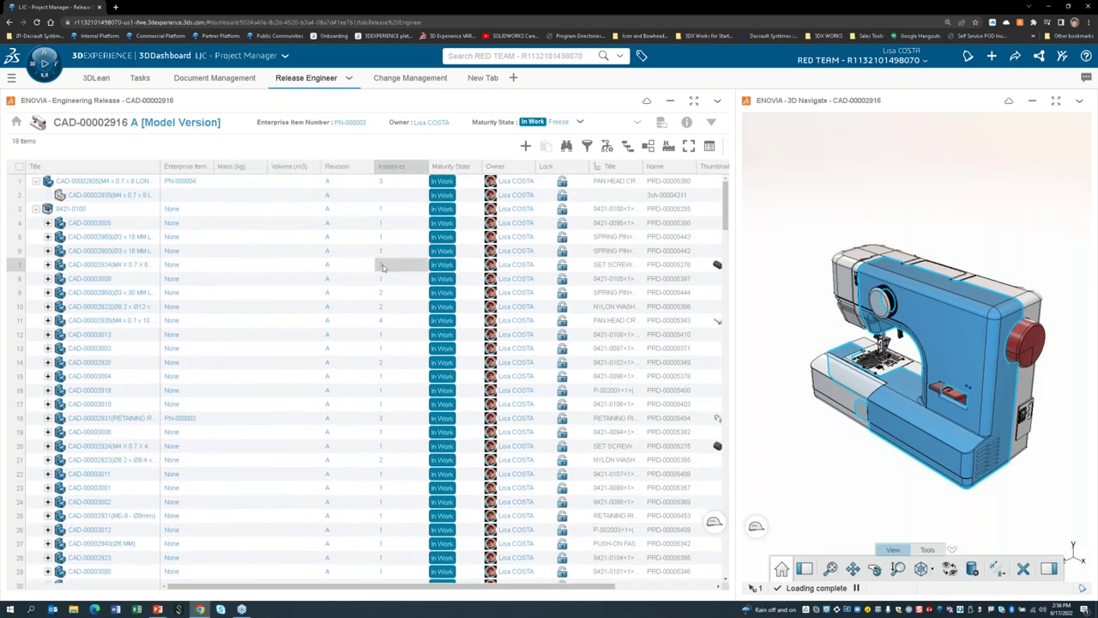
# Switch the CAD-00002916 item table to the Product Leaves view and examine the occurrences of its parts.
pyautogui.click(626, 148)
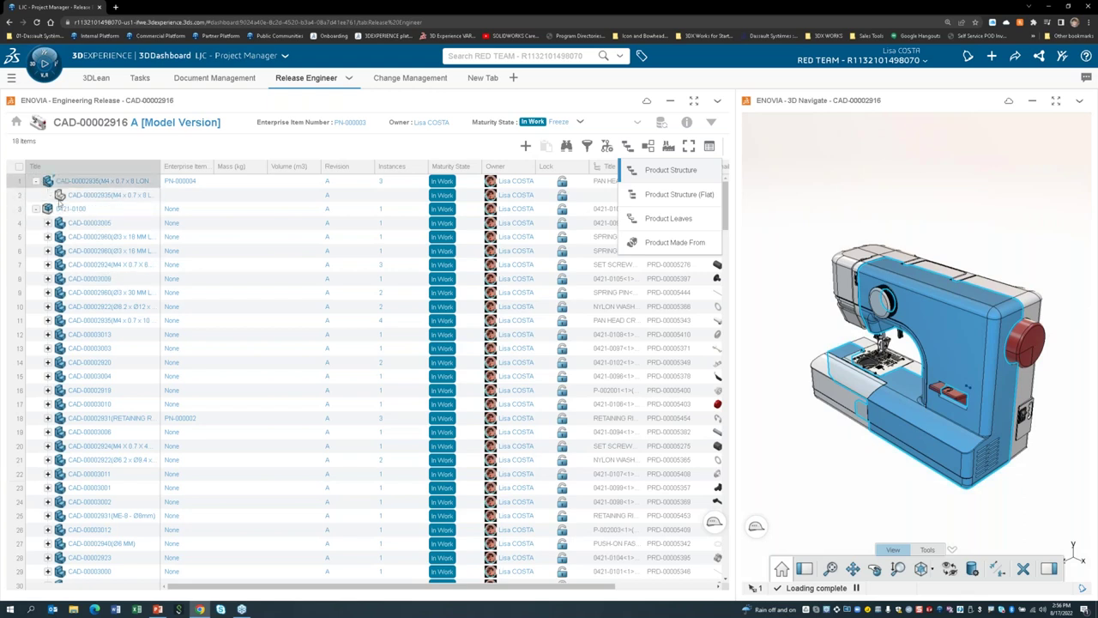
pyautogui.click(652, 221)
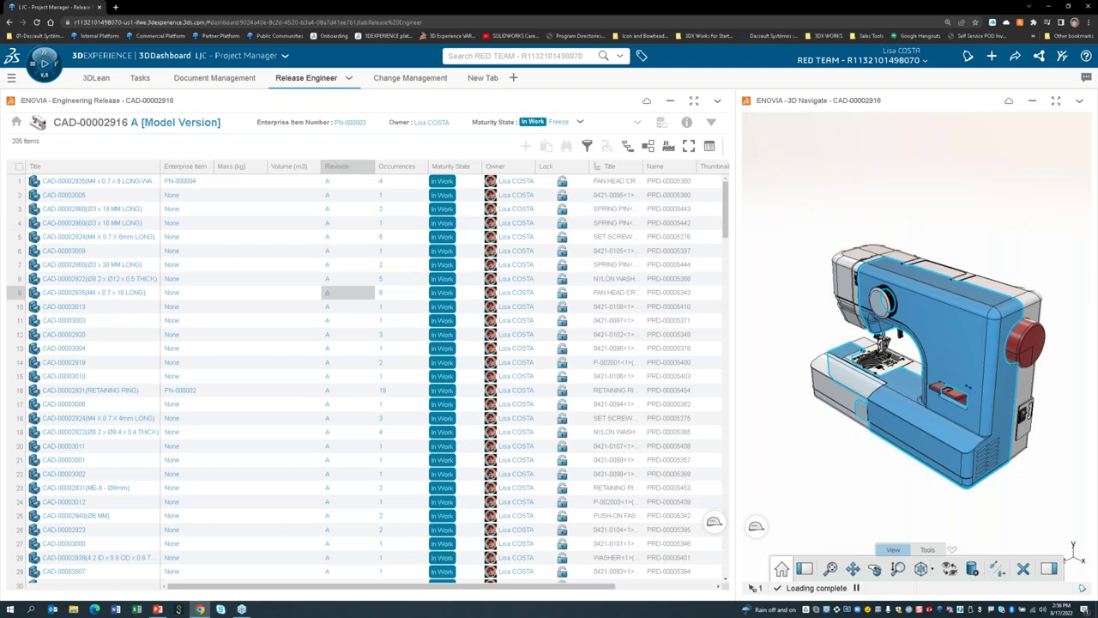
pyautogui.scroll(-5, 240, 344)
pyautogui.scroll(-3, 240, 344)
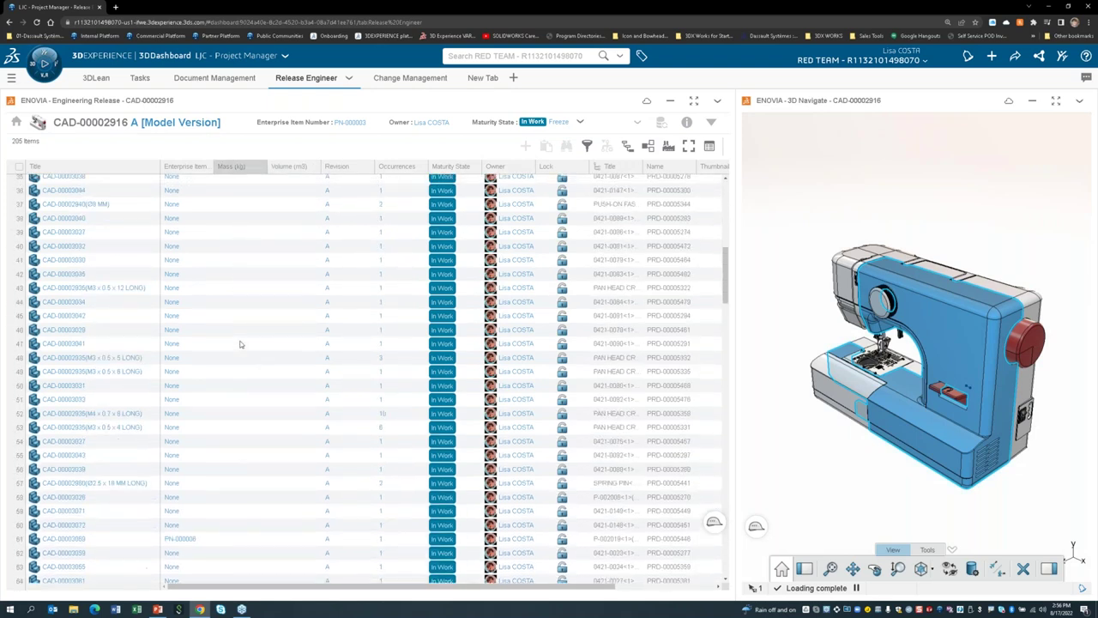
pyautogui.scroll(2, 240, 344)
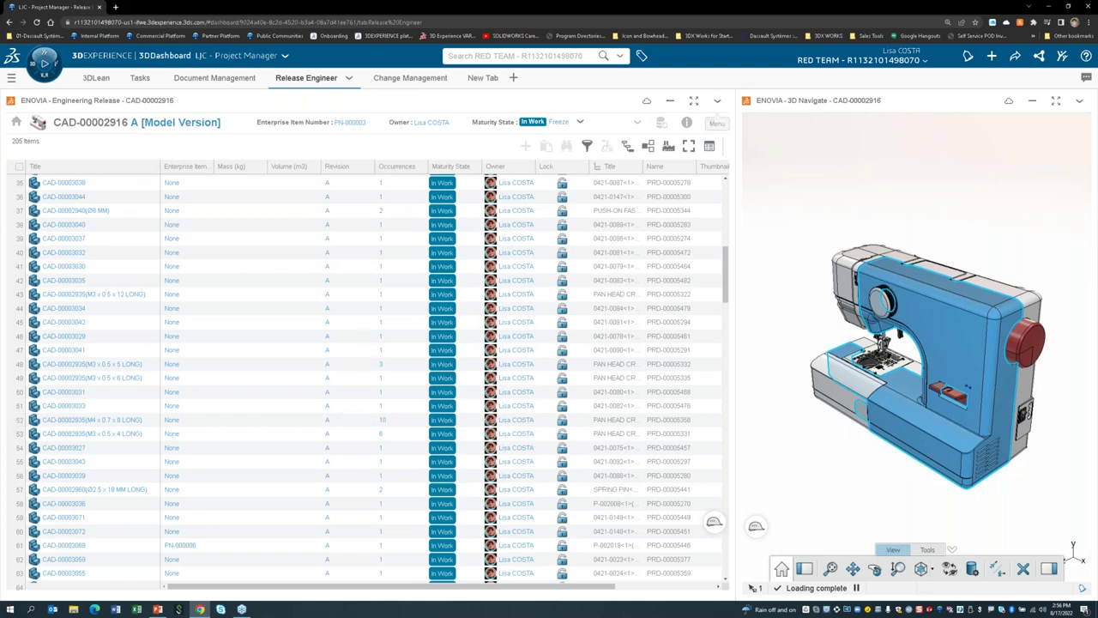
pyautogui.click(581, 123)
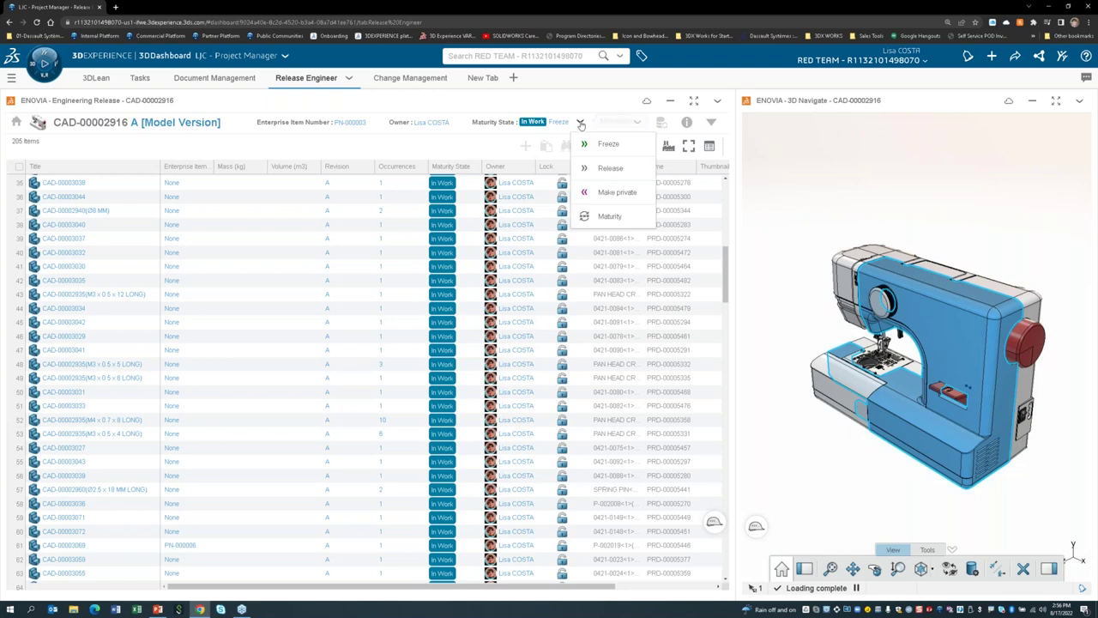
pyautogui.click(719, 103)
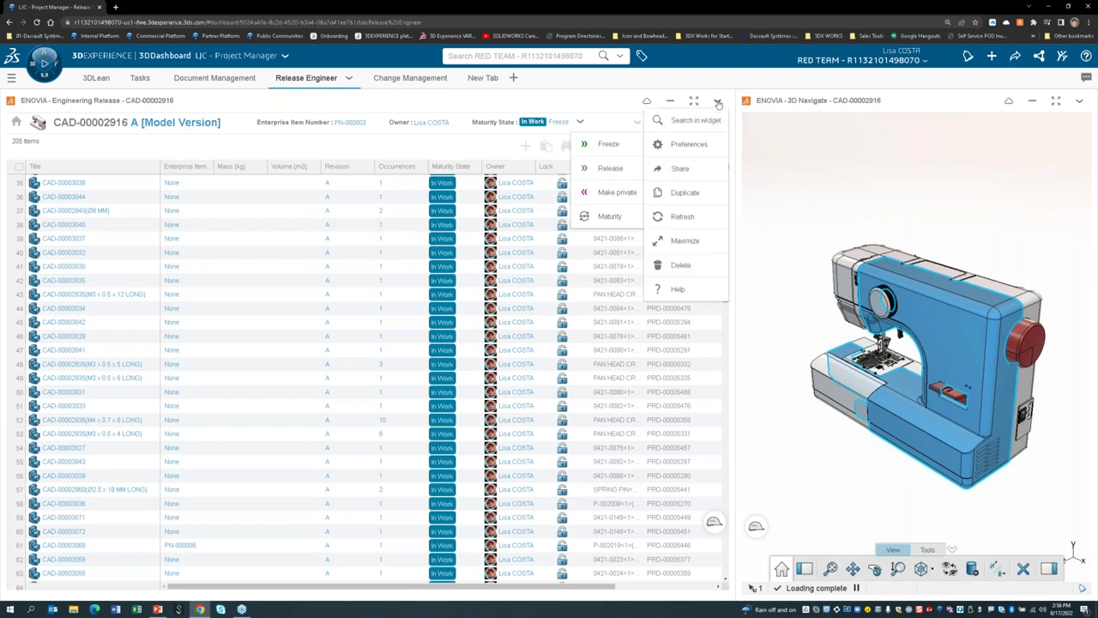
pyautogui.click(584, 96)
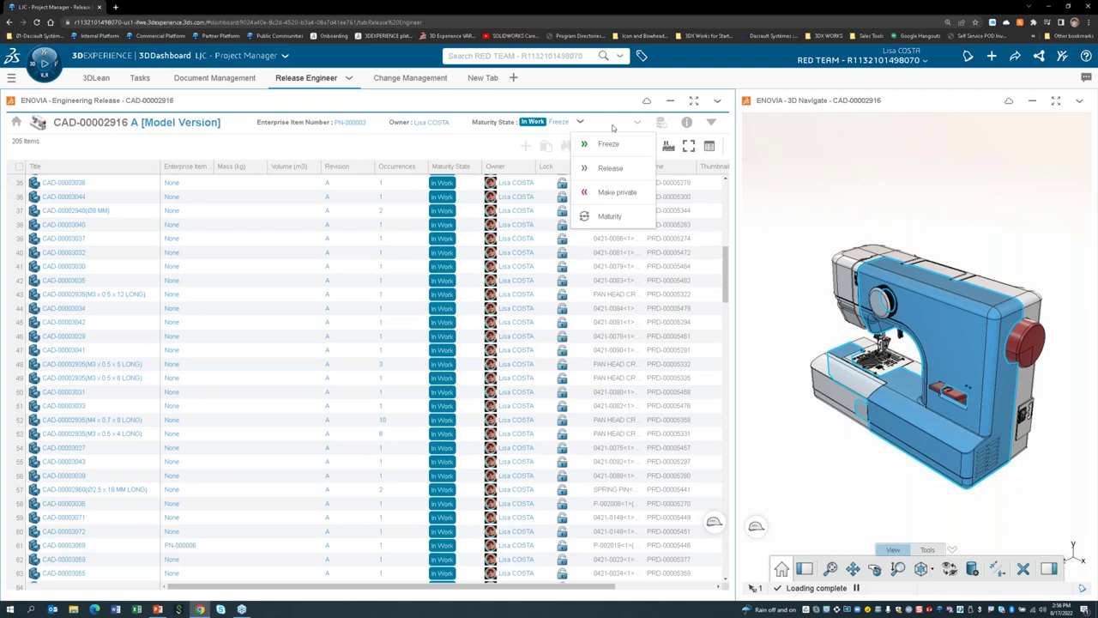
pyautogui.click(612, 127)
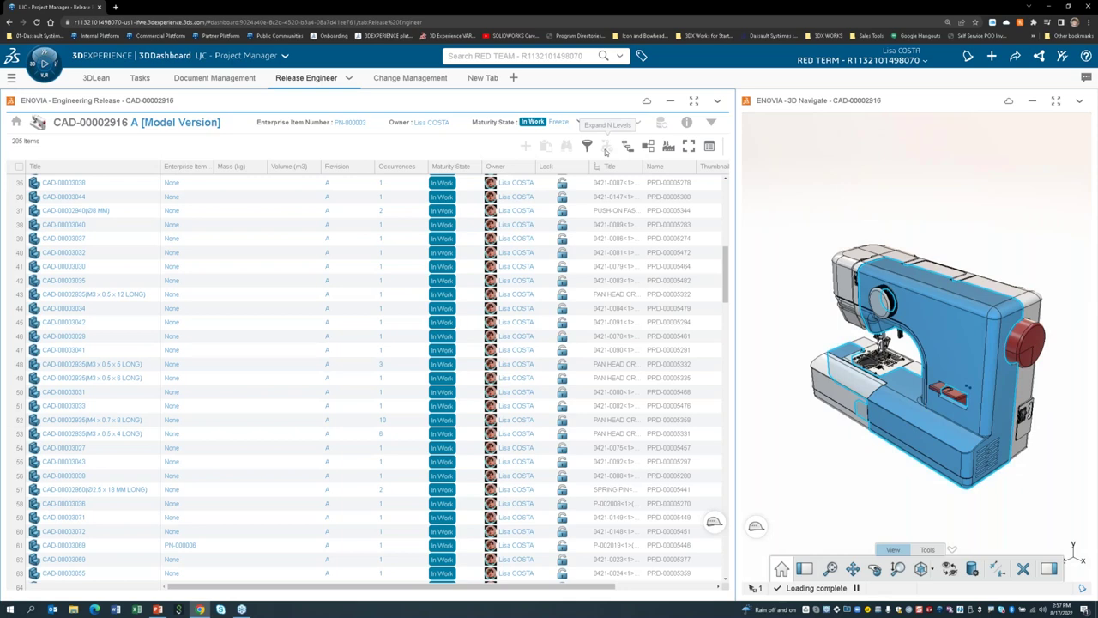
pyautogui.scroll(-10, 344, 302)
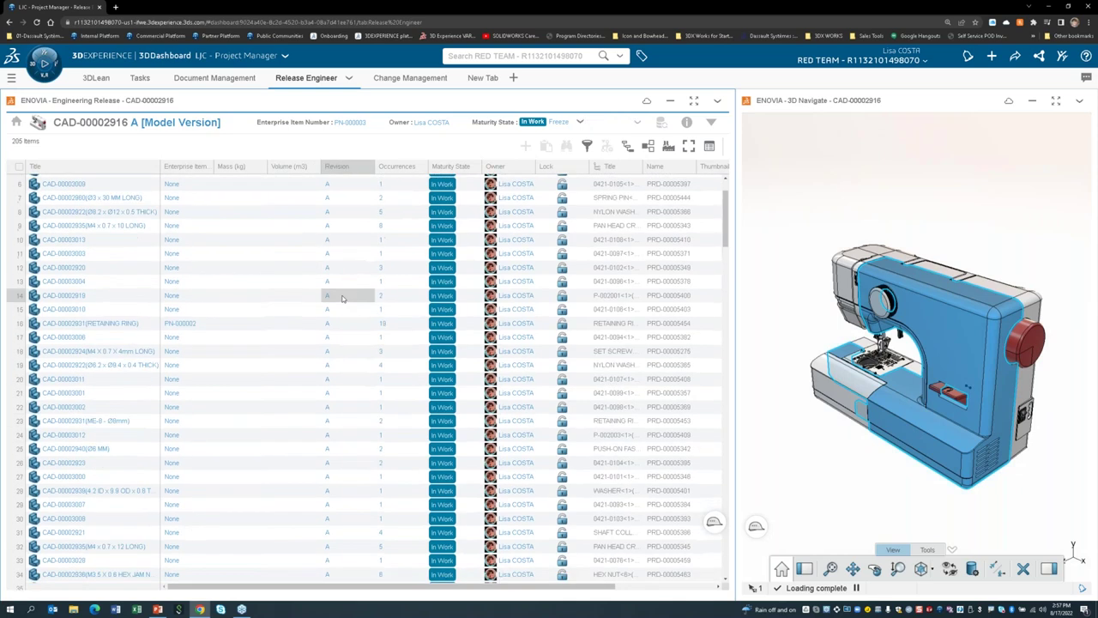
# Review the Product Leaves list of CAD-00002916 through its last items and group the items by Maturity State.
pyautogui.scroll(-20, 296, 238)
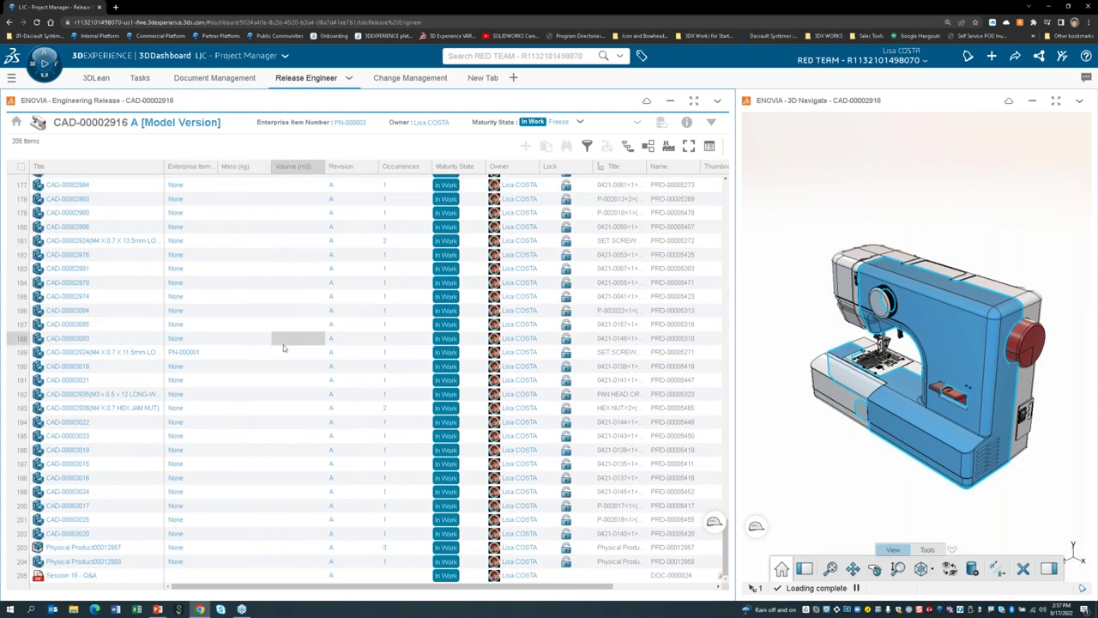
pyautogui.scroll(8, 232, 257)
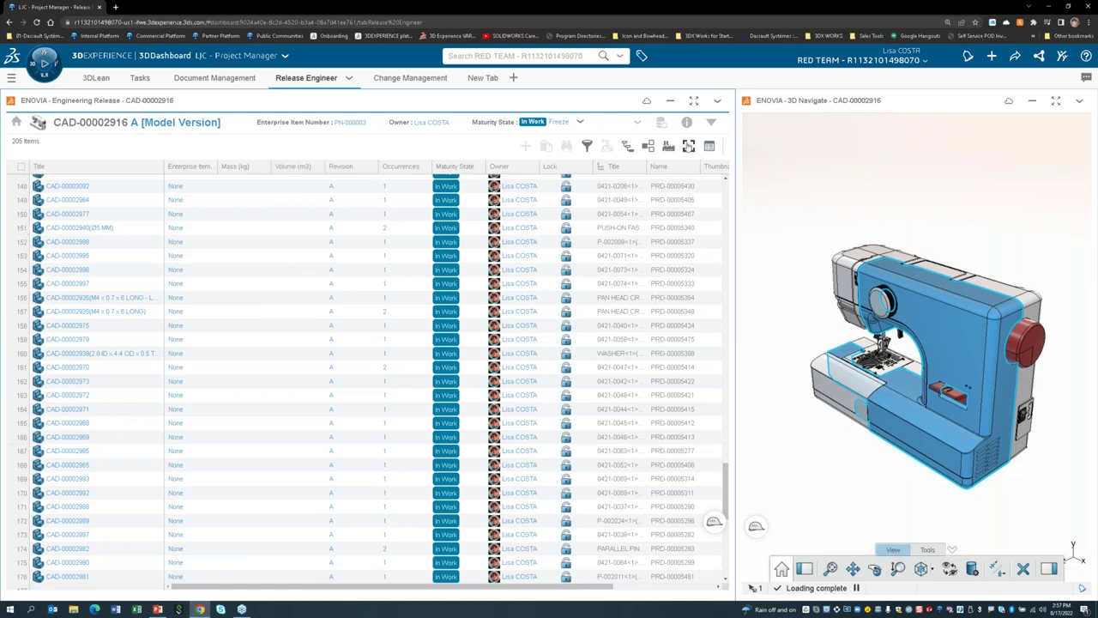
pyautogui.click(688, 145)
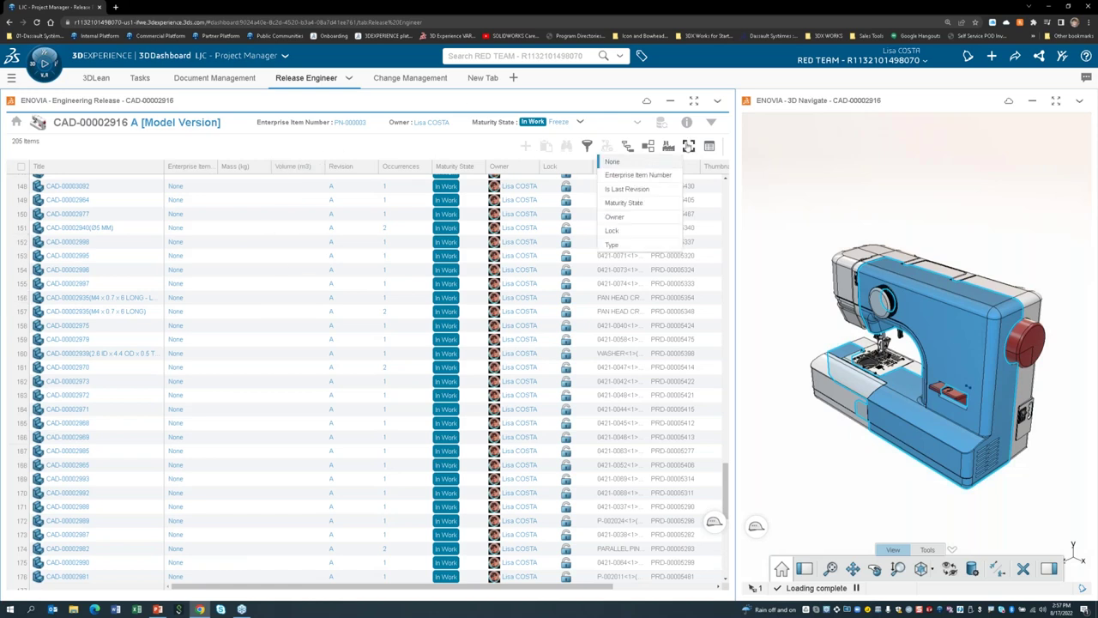
pyautogui.click(631, 204)
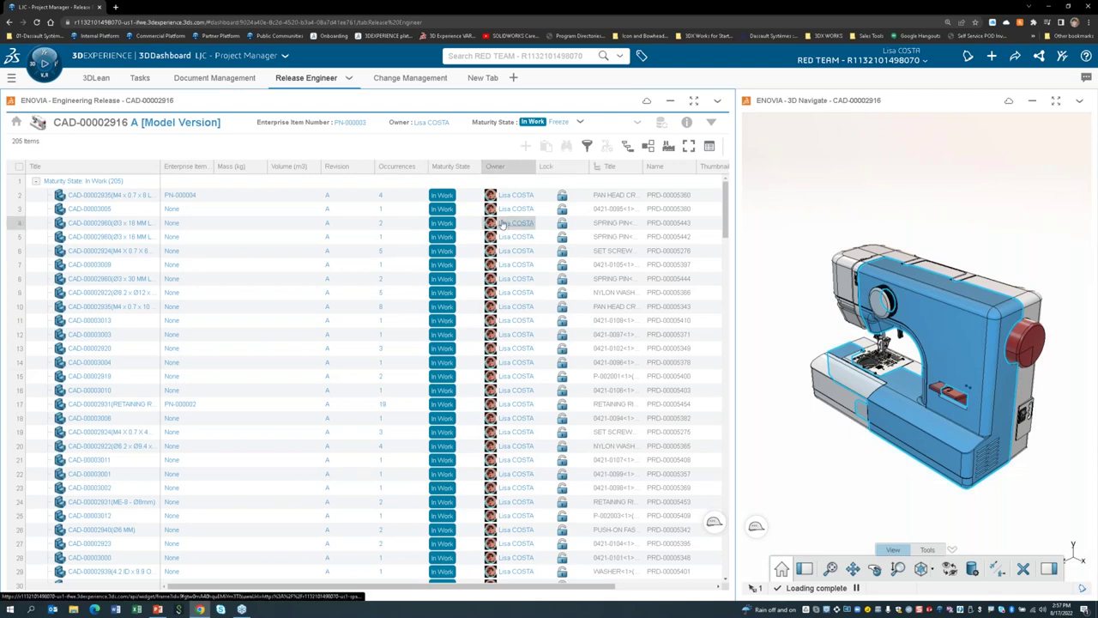
# Switch the grouped item table from Reference view to Usage view and keep waiting for the page to load.
pyautogui.click(647, 148)
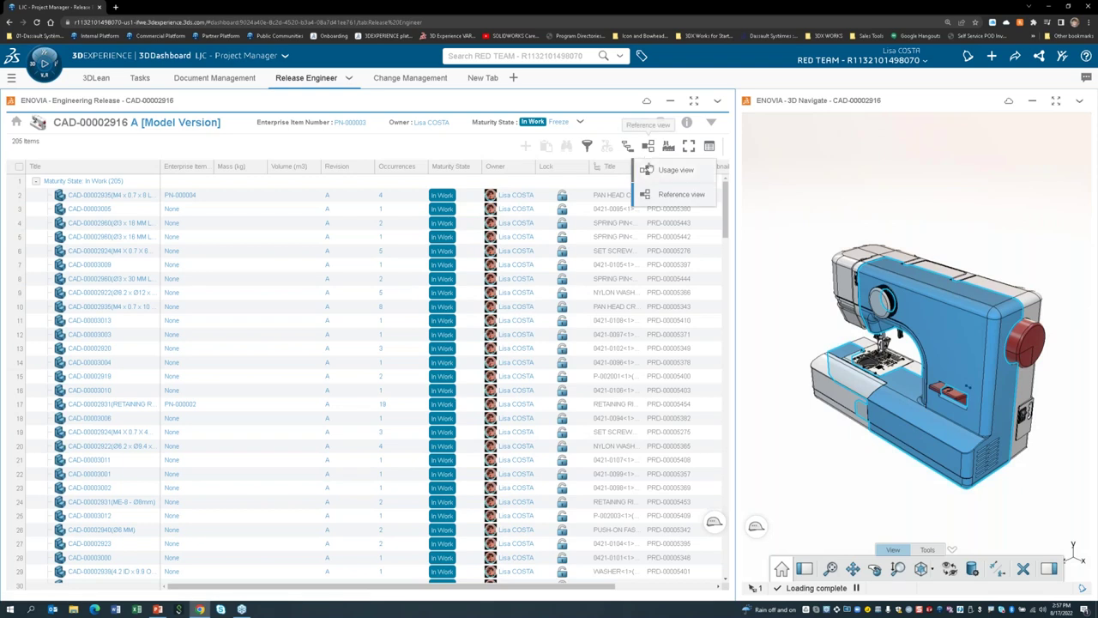
pyautogui.click(673, 169)
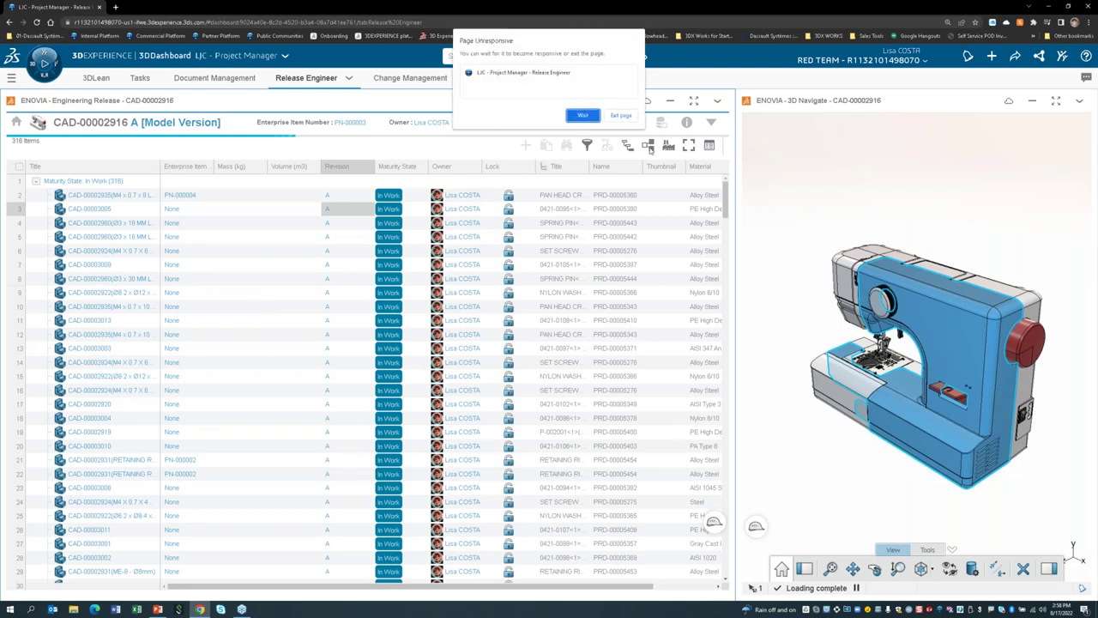
pyautogui.click(584, 115)
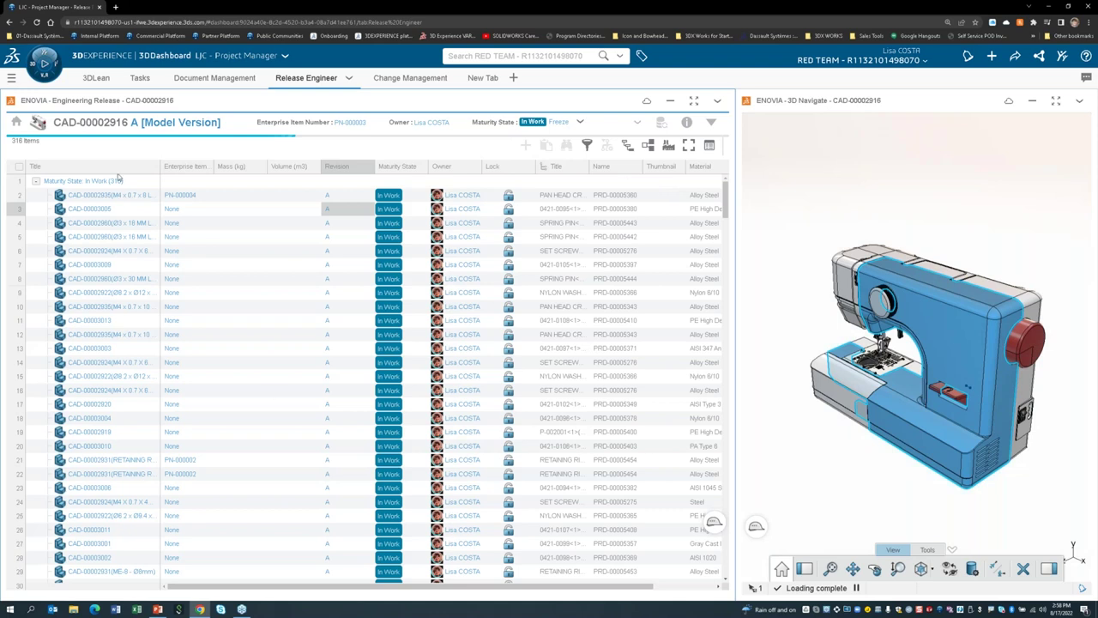
pyautogui.click(242, 610)
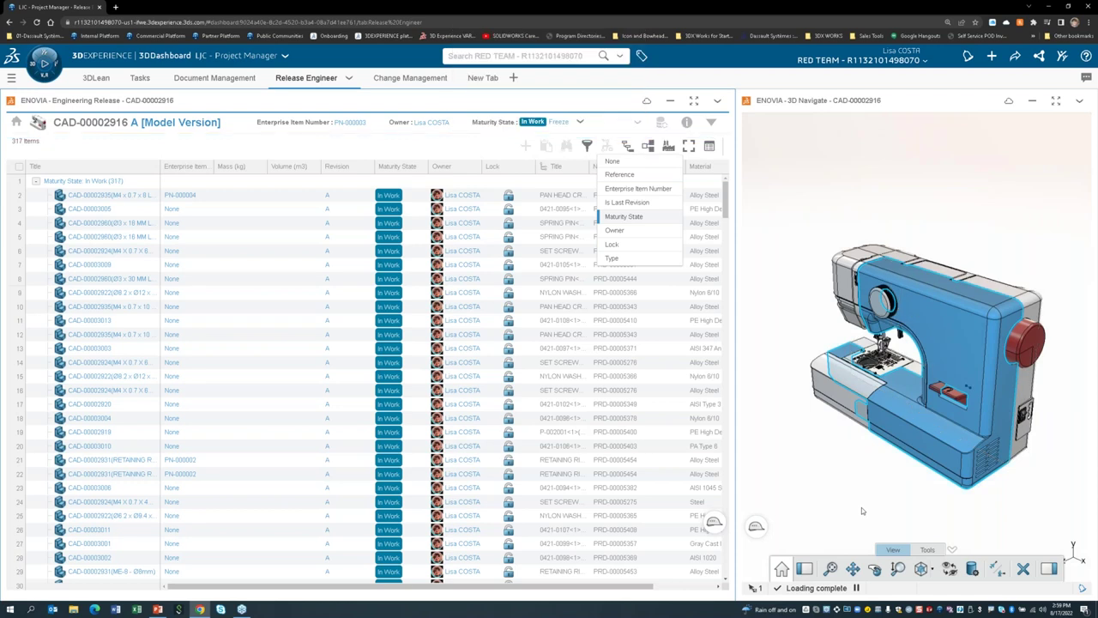
# Start the measure tool on the sewing machine in 3D Navigate and choose the first selection filter.
pyautogui.click(929, 549)
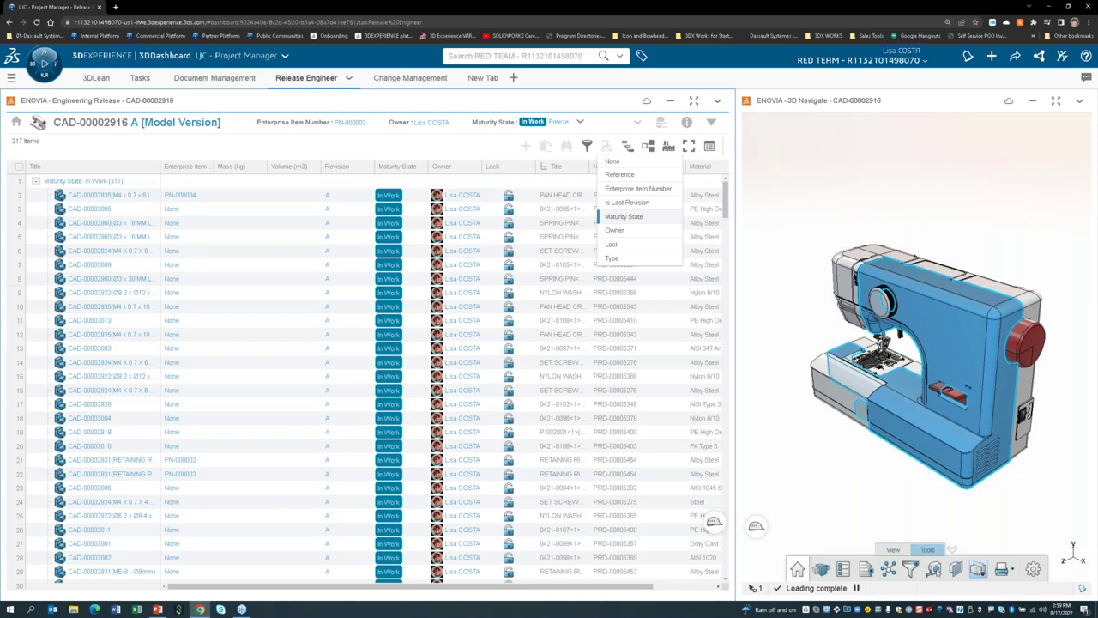
pyautogui.click(933, 569)
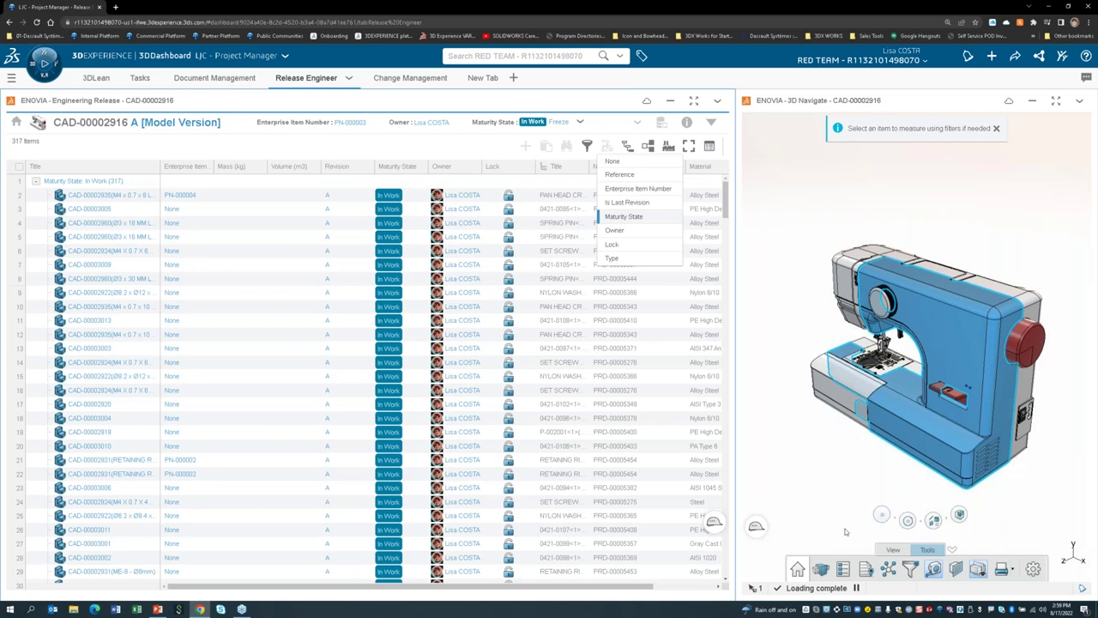
pyautogui.click(882, 519)
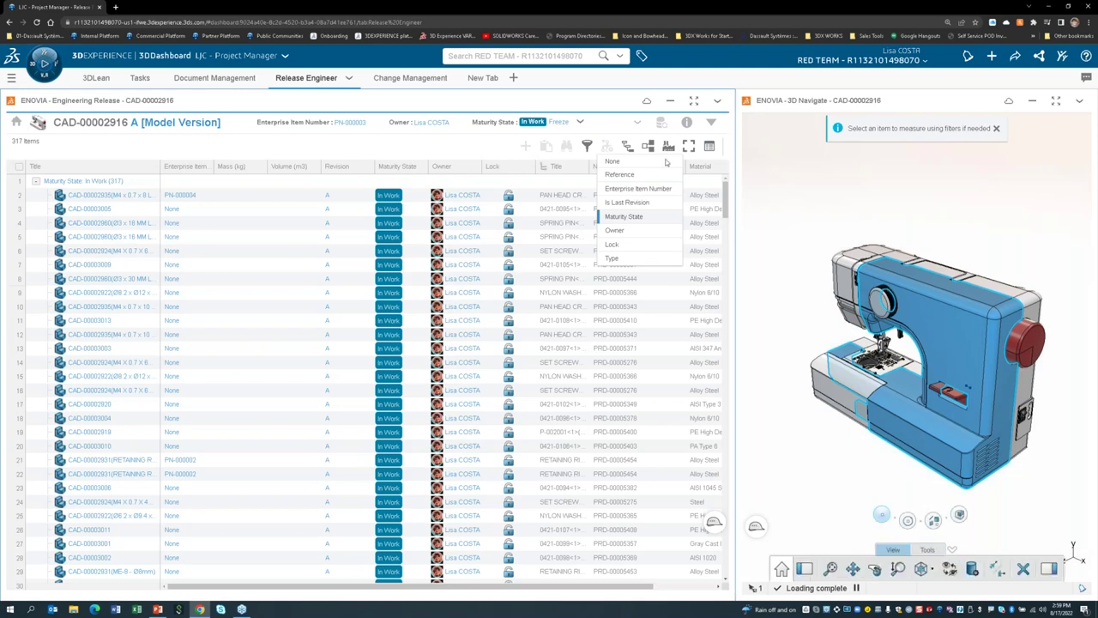
# Add a 3DPlay viewer to the Release Engineer dashboard and reopen the sewing machine CAD-00002916 from the recently opened products.
pyautogui.click(45, 64)
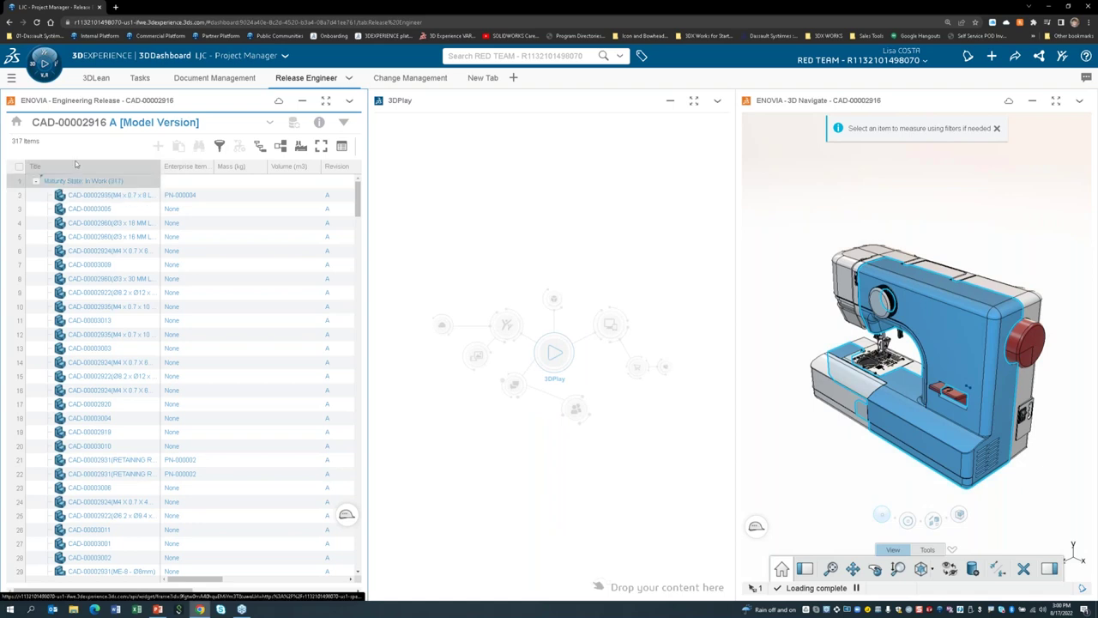
pyautogui.click(16, 123)
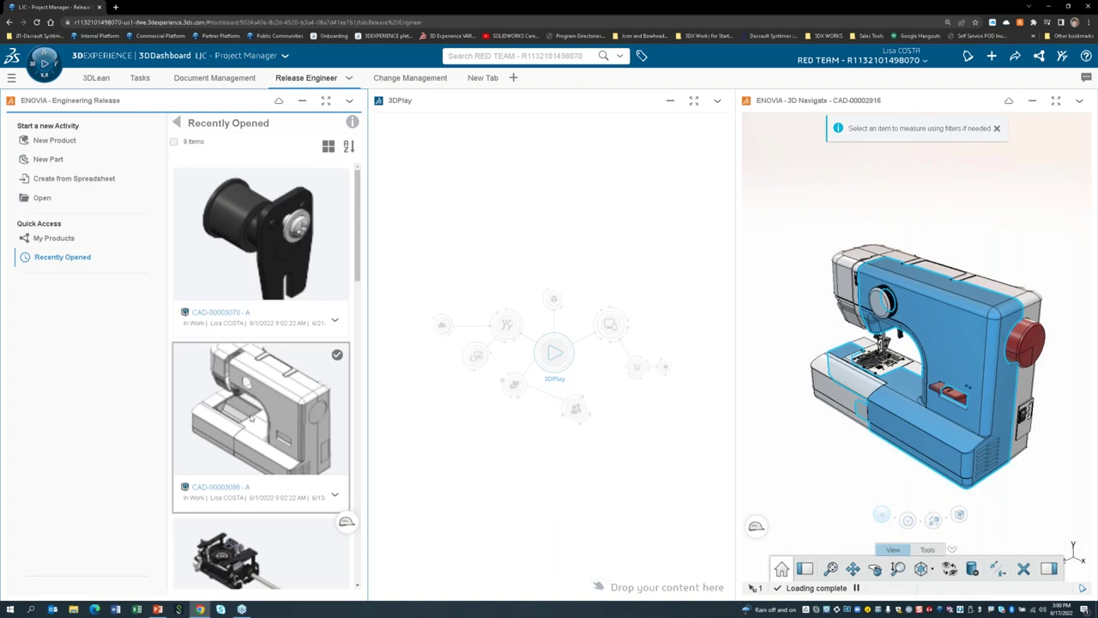
pyautogui.scroll(-5, 250, 418)
pyautogui.scroll(2, 246, 407)
pyautogui.scroll(-2, 243, 395)
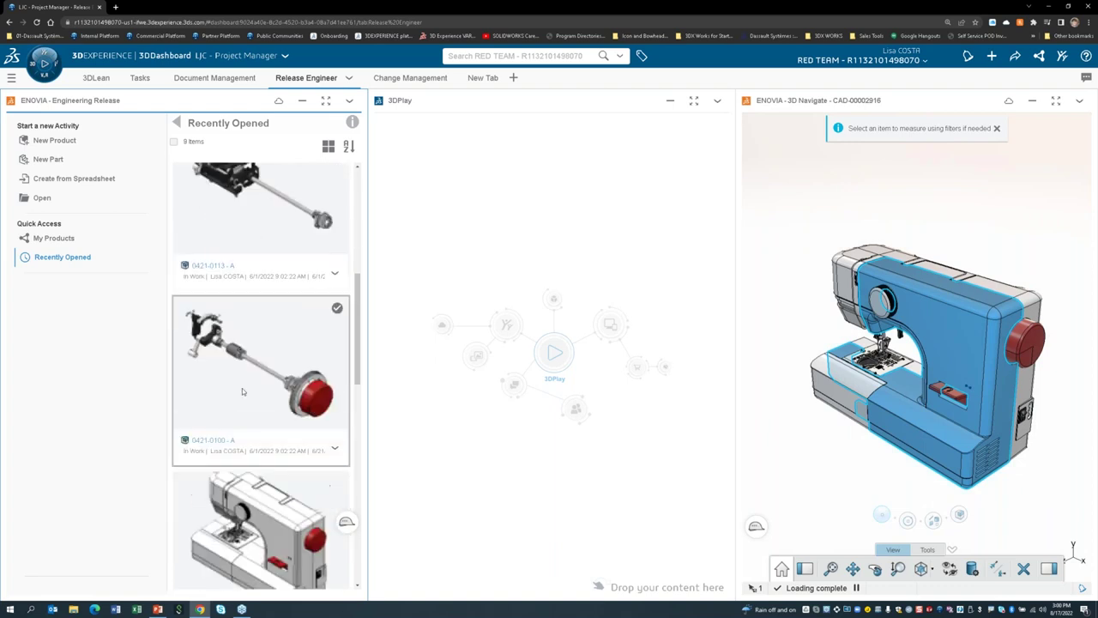
pyautogui.scroll(-1, 242, 392)
pyautogui.click(242, 476)
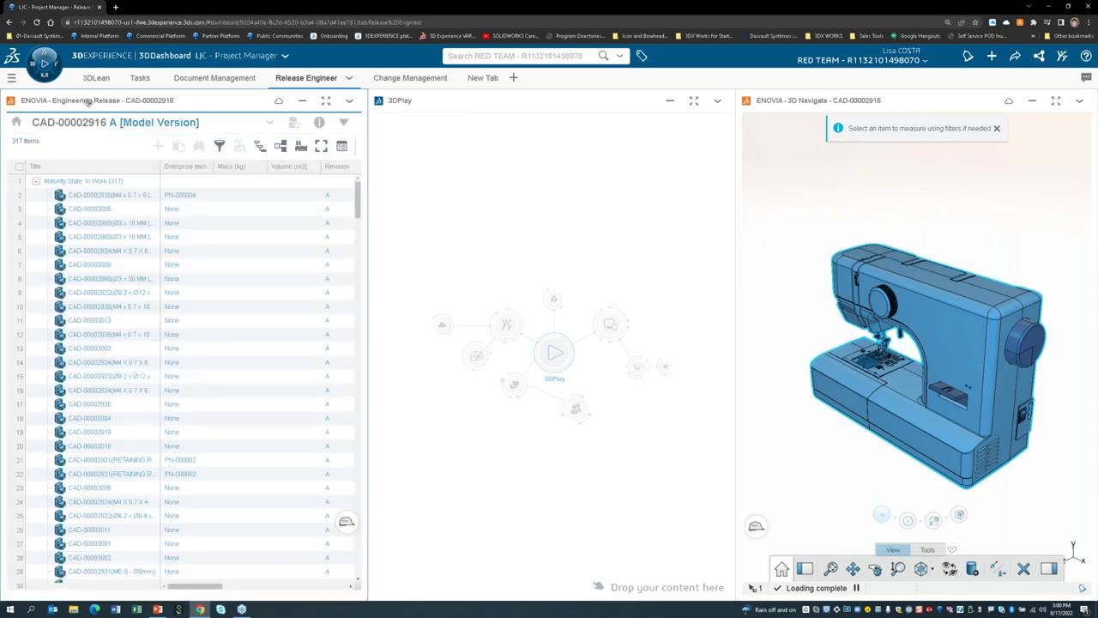
# Load CAD-00002916 into 3DPlay and compare its view and tool commands with those of 3D Navigate.
pyautogui.moveTo(77, 122); pyautogui.dragTo(511, 244)
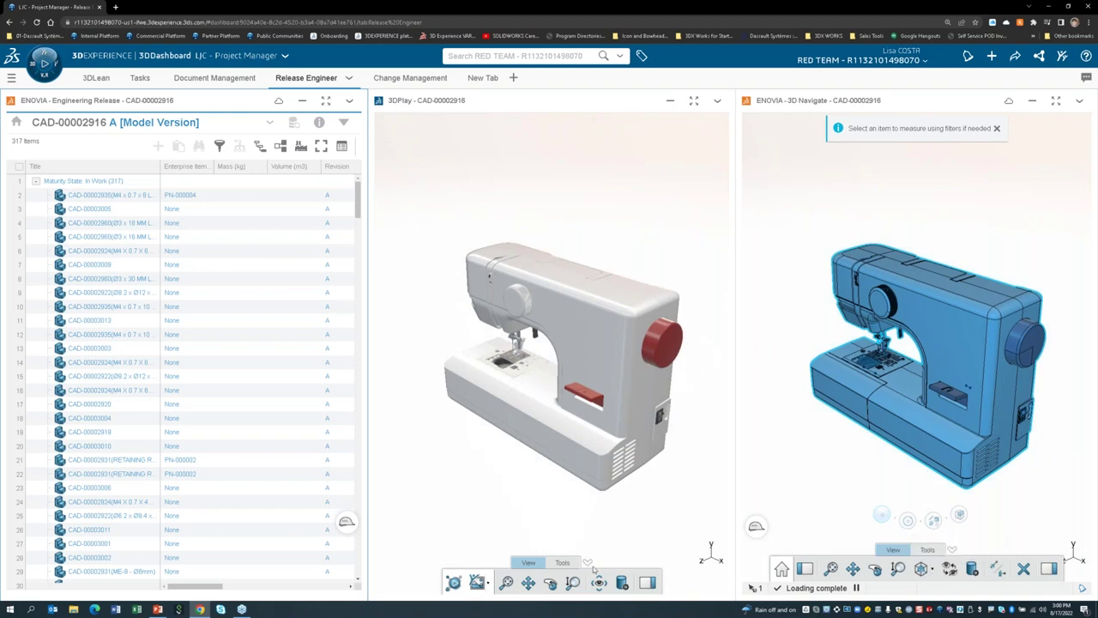
pyautogui.click(562, 562)
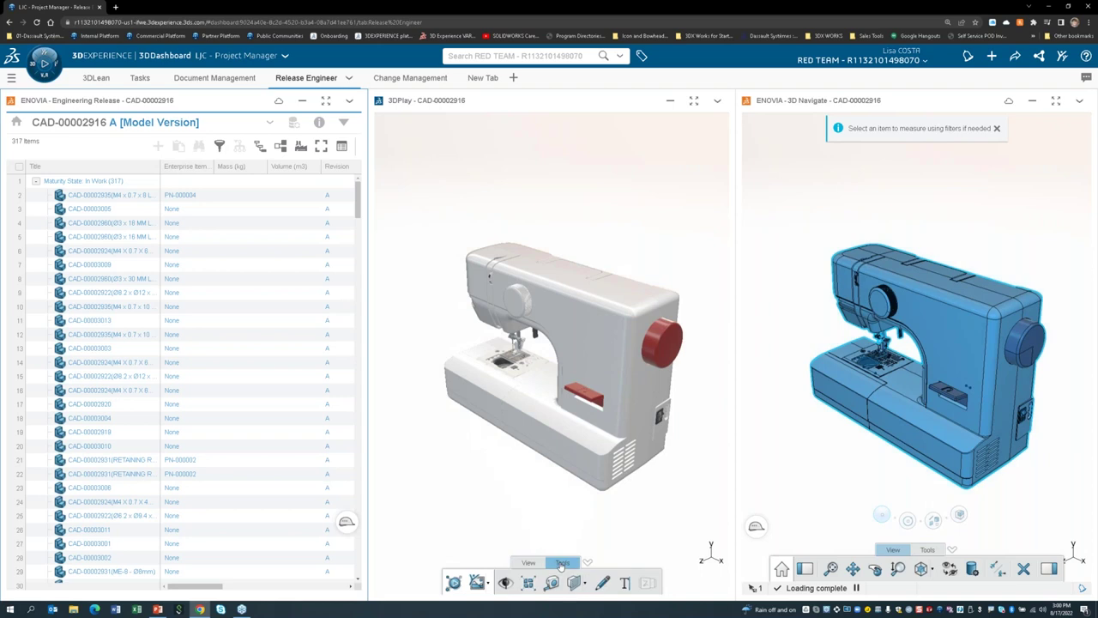
pyautogui.click(927, 549)
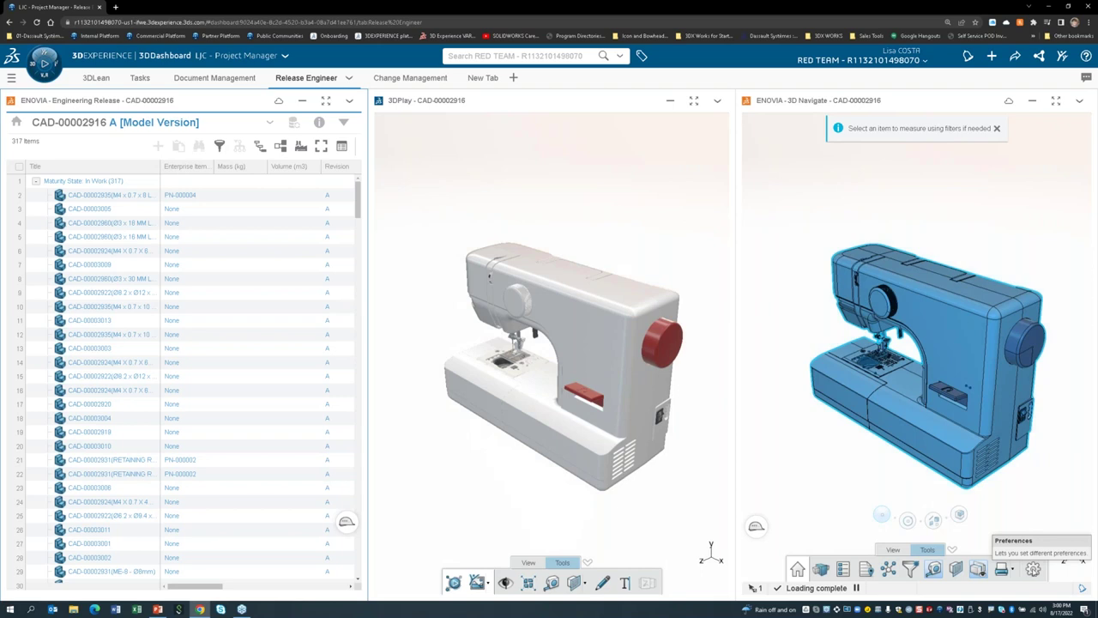
pyautogui.click(528, 563)
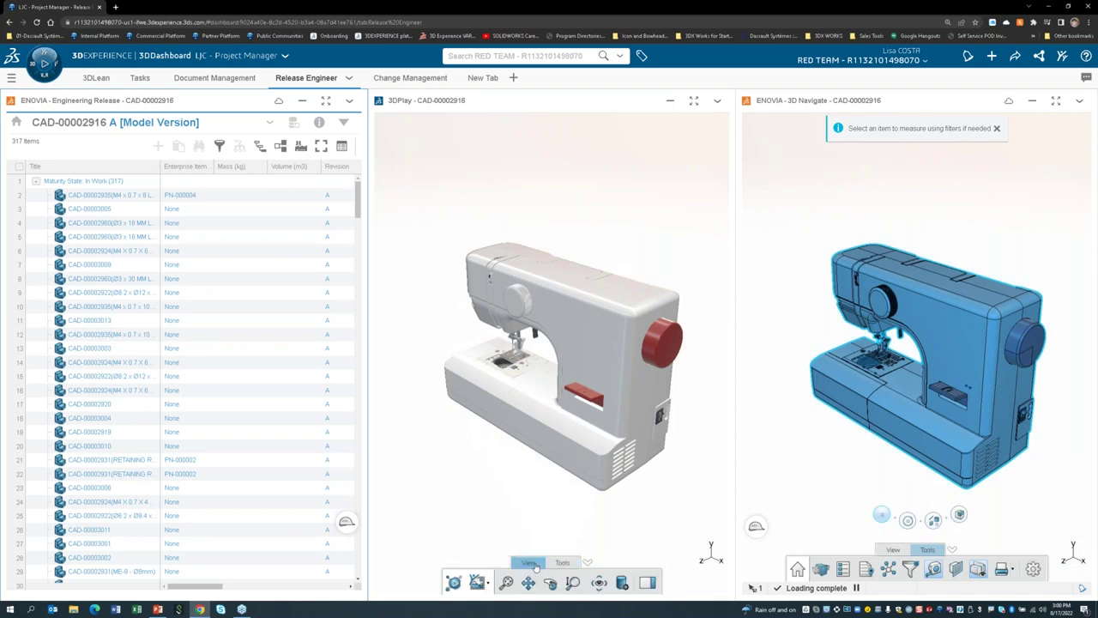
pyautogui.click(892, 549)
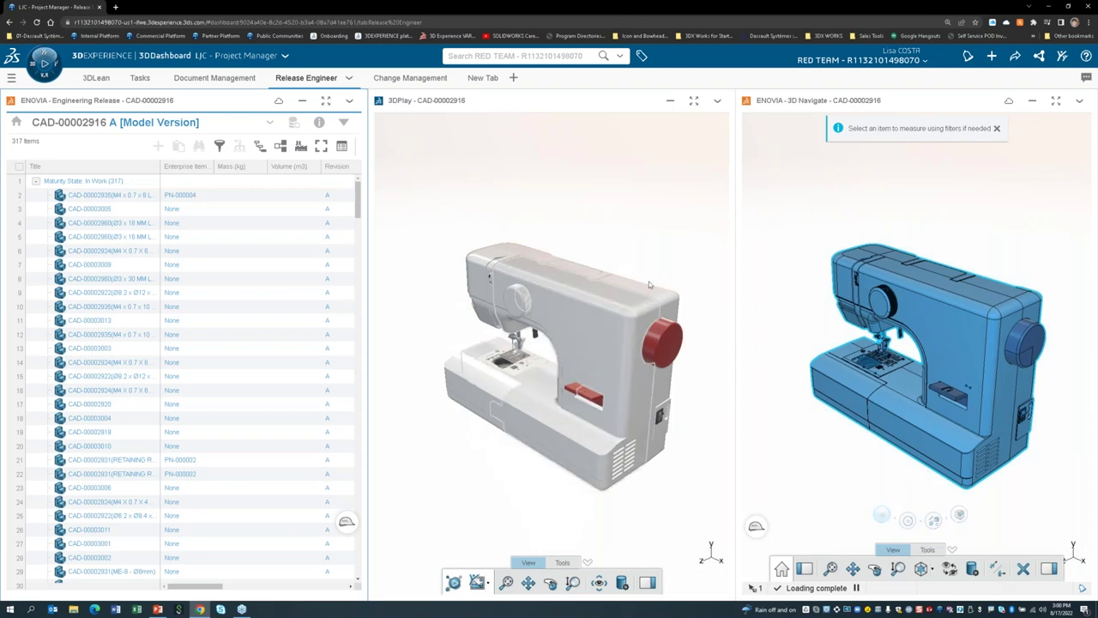
# Hide the sewing machine's front housing in 3DPlay and dismiss the measurement message in 3D Navigate.
pyautogui.click(598, 324)
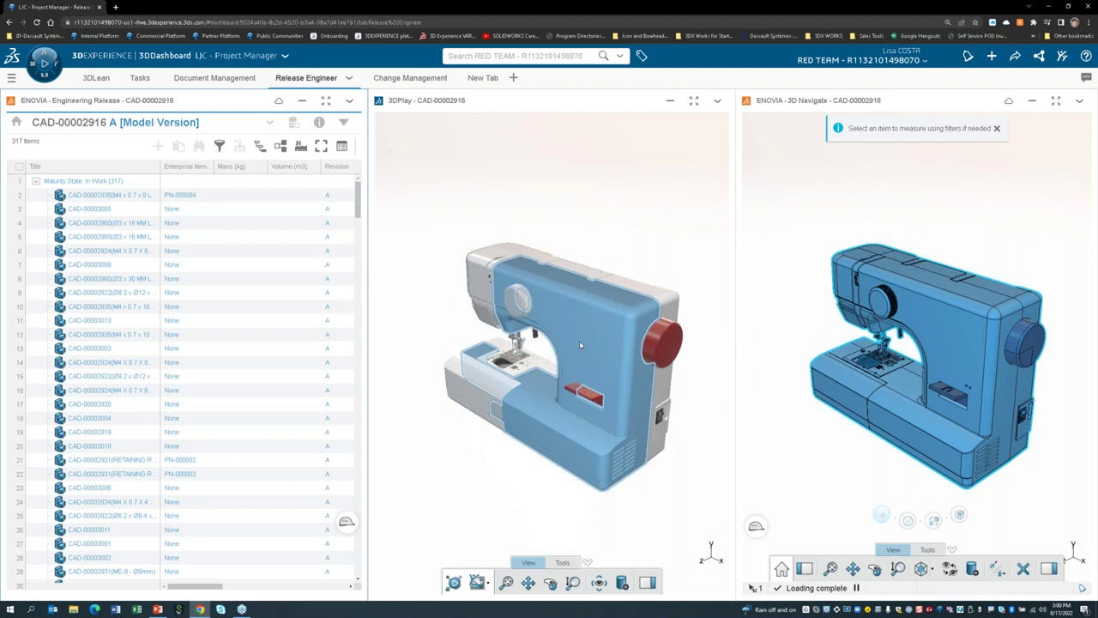
pyautogui.click(562, 563)
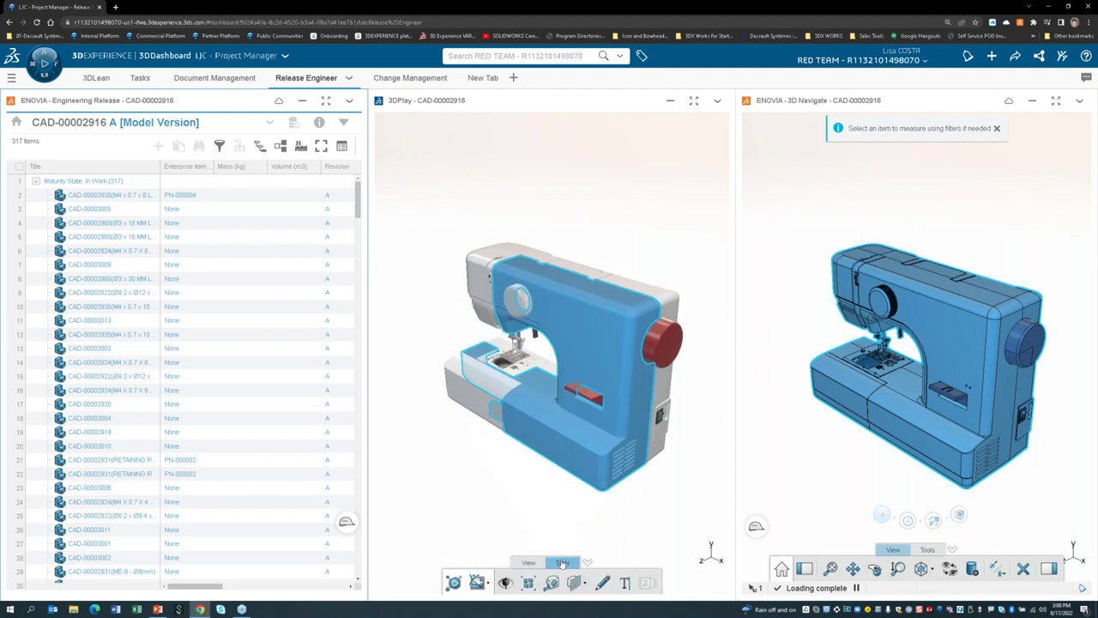
pyautogui.click(506, 583)
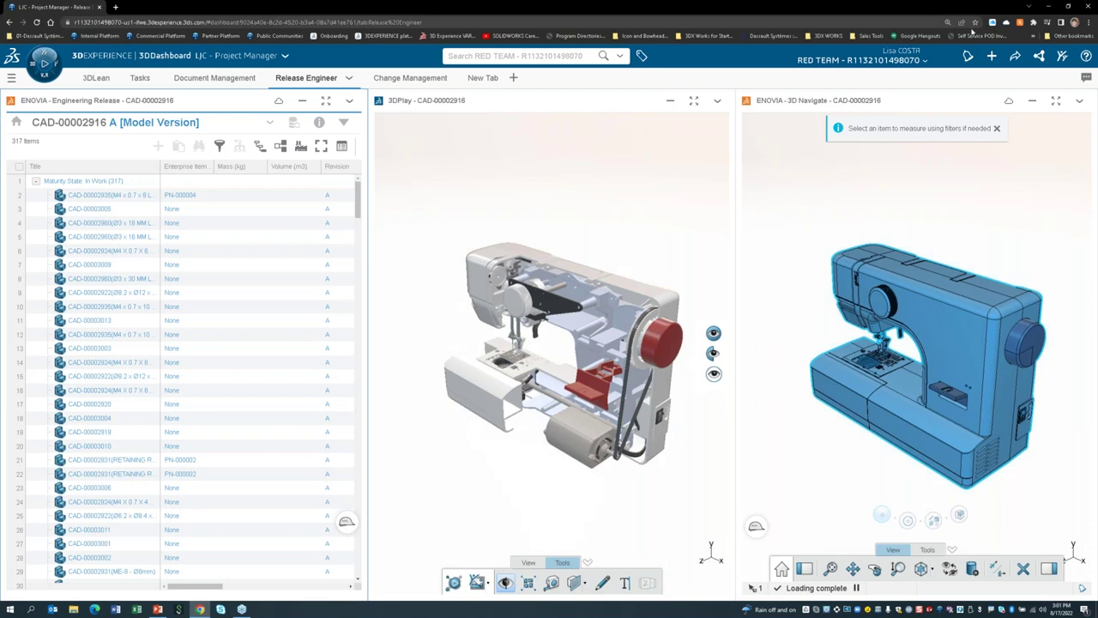
pyautogui.click(997, 128)
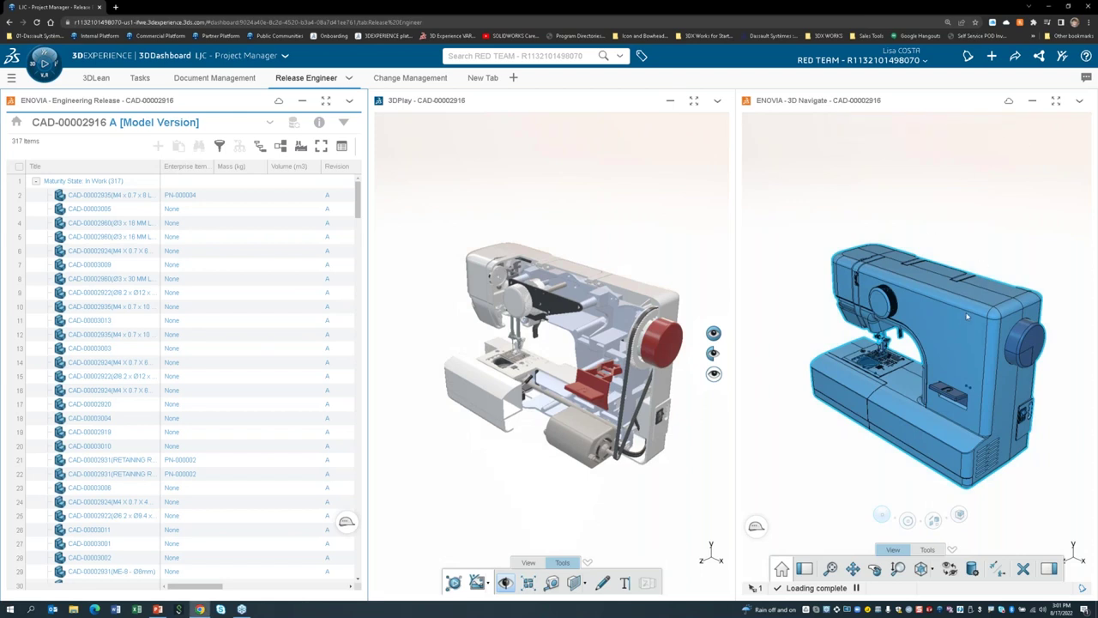